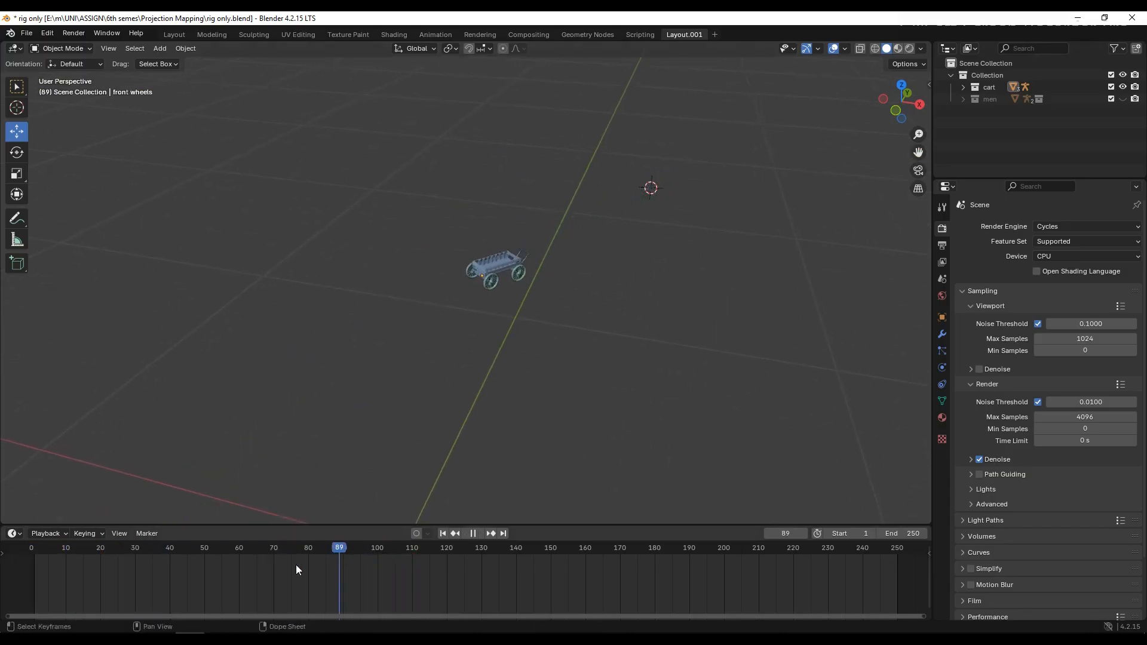
Frame the cart in the viewport and add a cube mesh to the scene
scroll(703, 142, "up", 3)
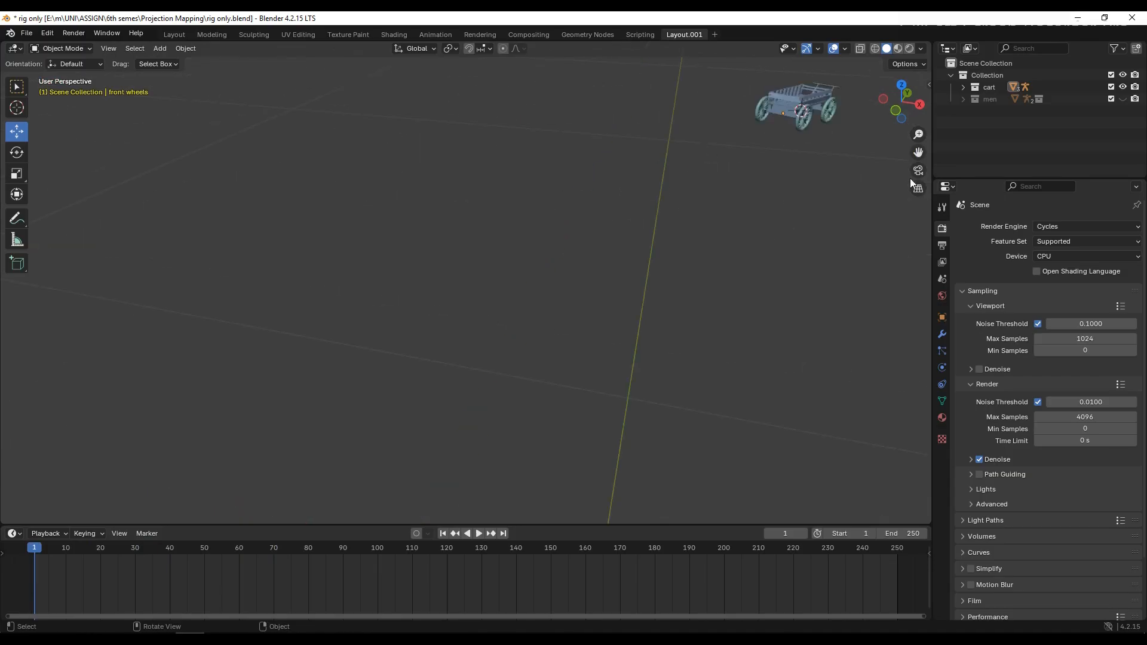
left_click_drag(918, 153, 812, 148)
scroll(626, 232, "up", 4)
left_click(157, 47)
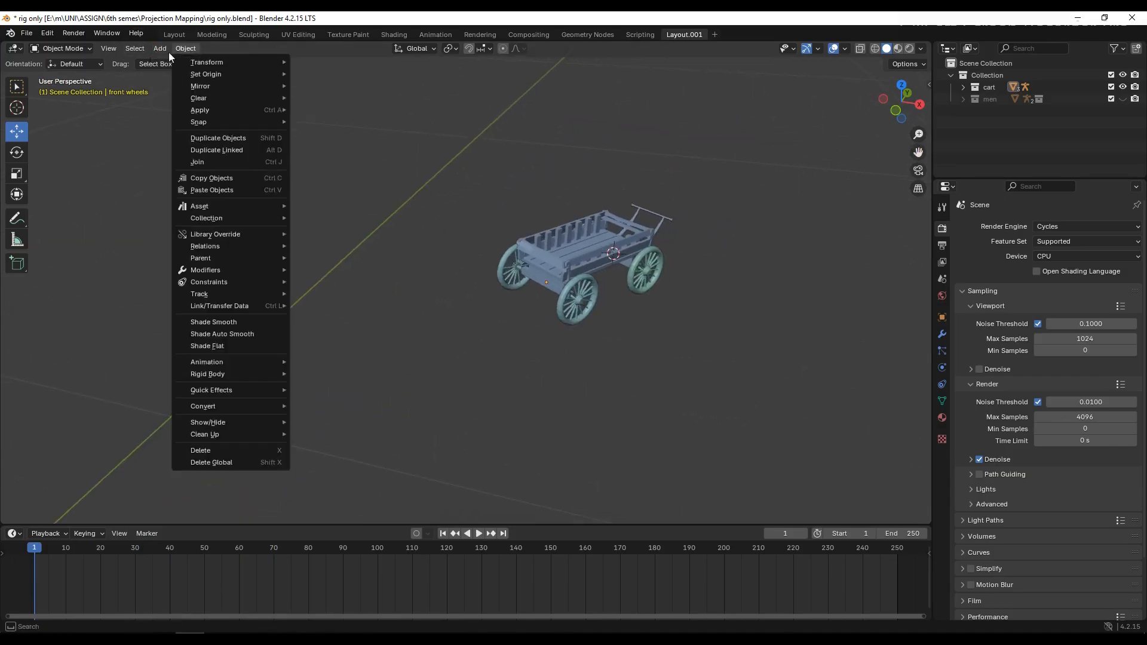
left_click_drag(918, 153, 815, 195)
scroll(486, 241, "up", 2)
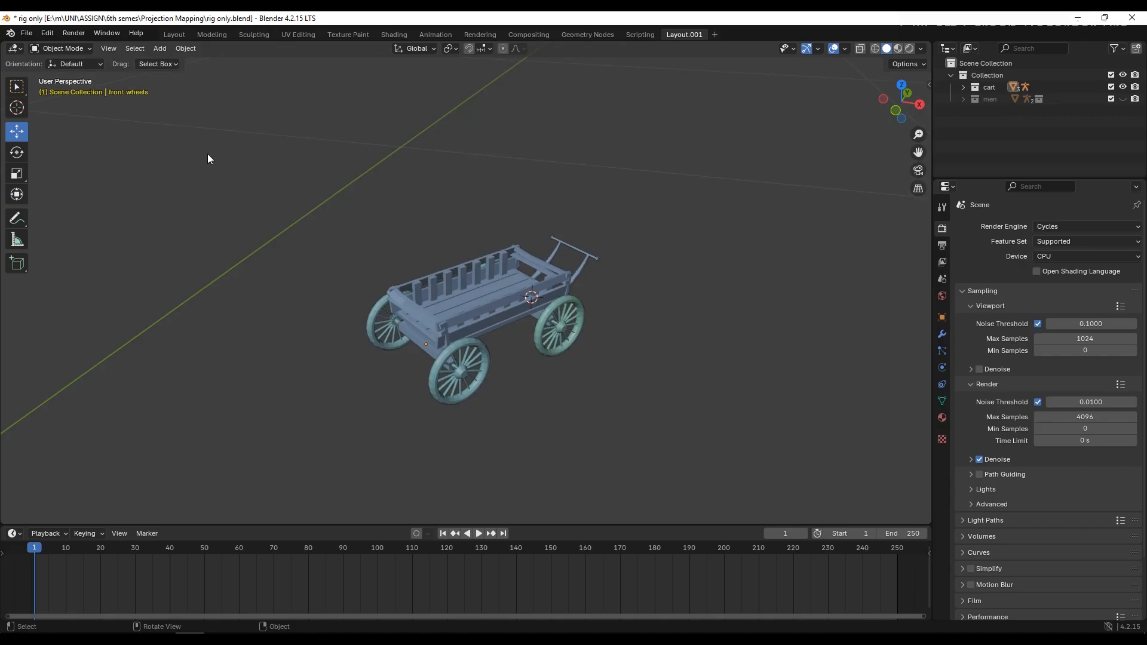
left_click(162, 49)
mouse_move(178, 65)
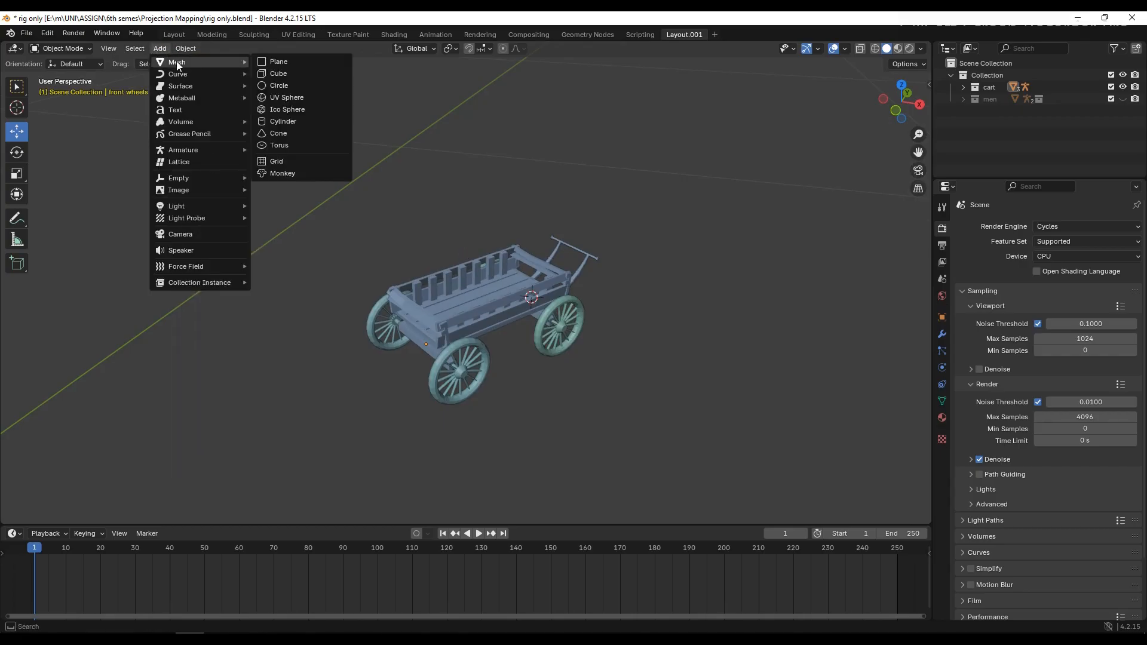
left_click(270, 74)
scroll(442, 233, "down", 10)
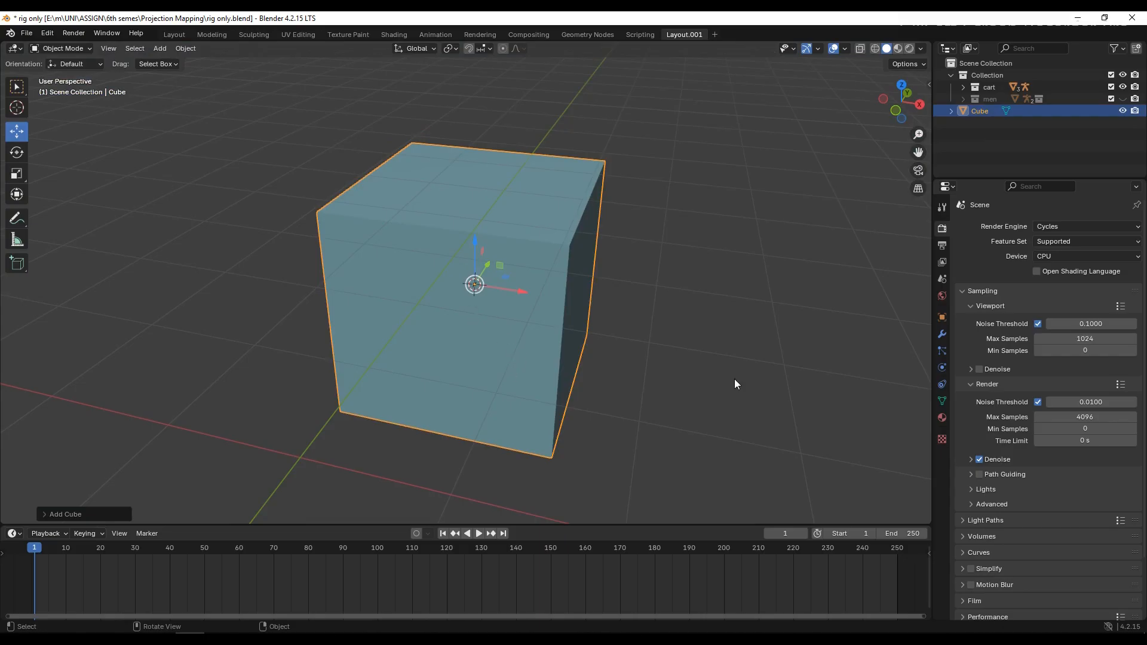
Scale the new cube down until it is small enough to fit inside the cart bed
key("n")
key("n")
left_click_drag(535, 524, 536, 536)
key("s")
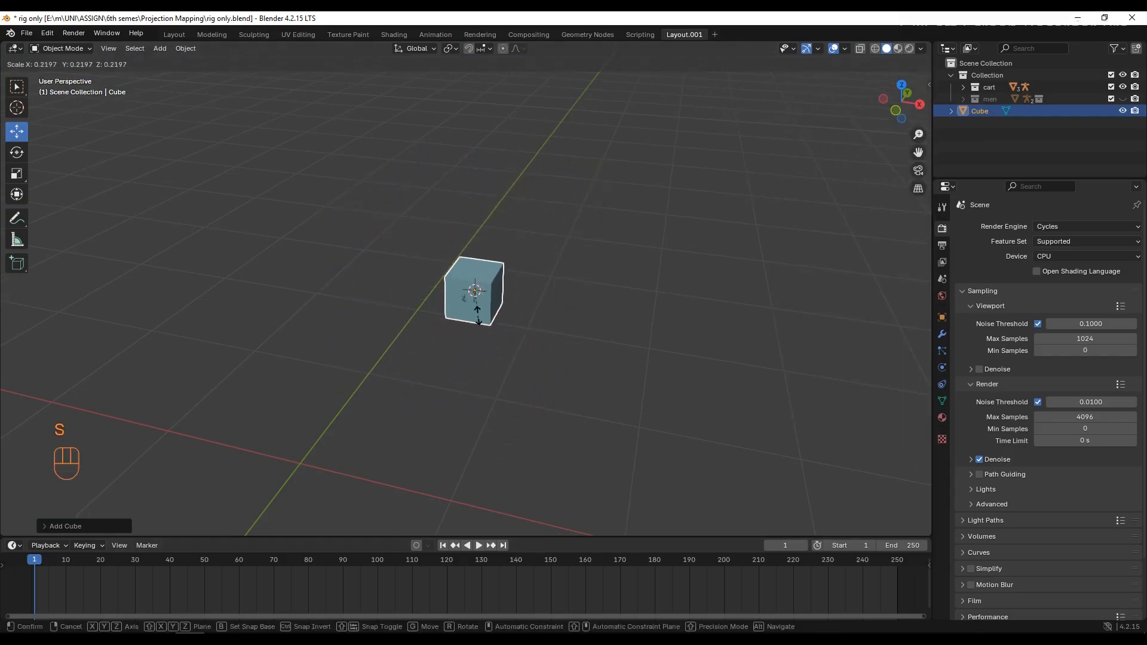
left_click(469, 295)
key("KP_Decimal")
scroll(467, 295, "down", 4)
key("s")
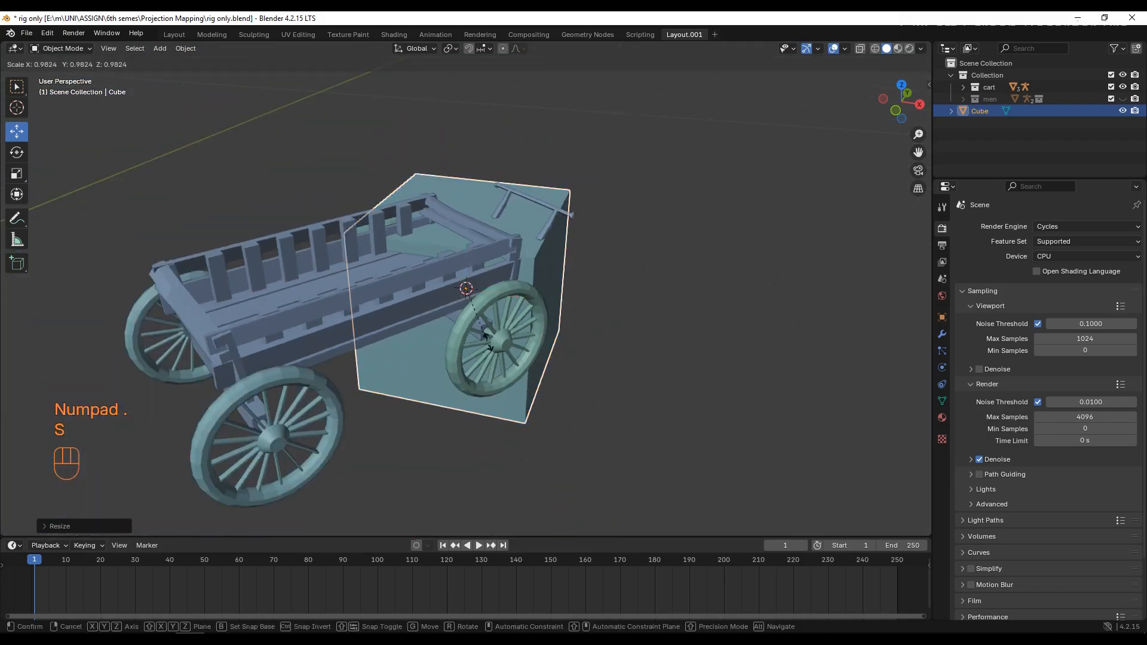
left_click(467, 292)
Rotate the cube to line up with the cart and move it down into the cart bed near the handle end
left_click_drag(458, 265, 358, 266)
key("ctrl+z")
middle_click_drag(359, 266, 521, 279)
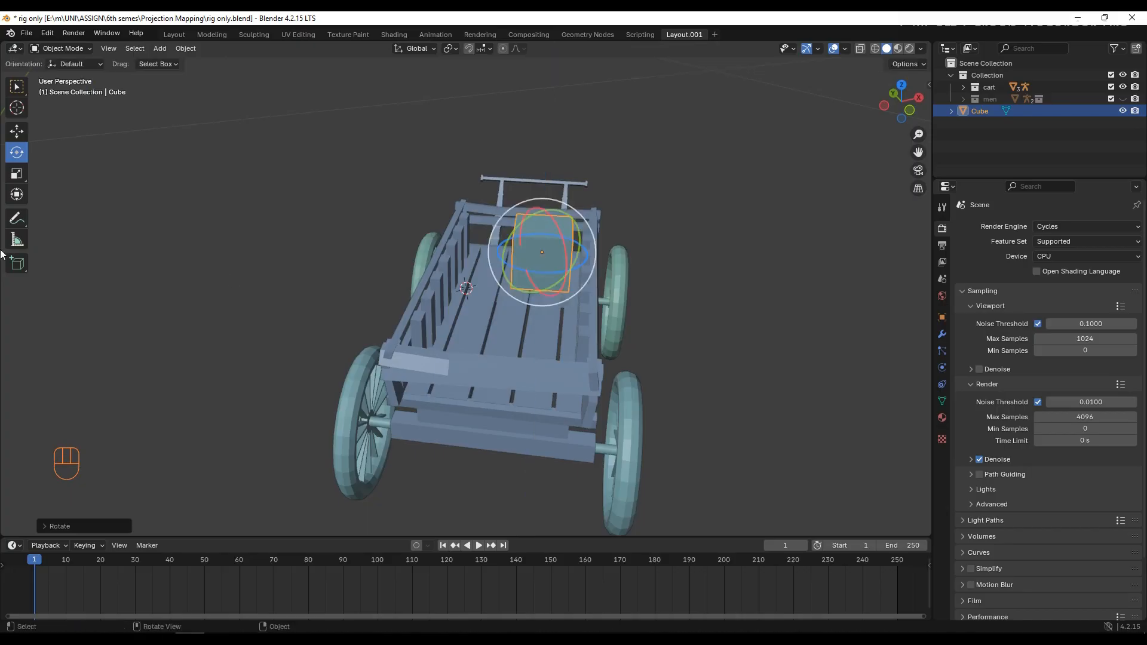
left_click_drag(572, 249, 531, 270)
mouse_move(513, 327)
middle_mouse_down()
mouse_move(489, 350)
mouse_move(513, 310)
middle_mouse_up()
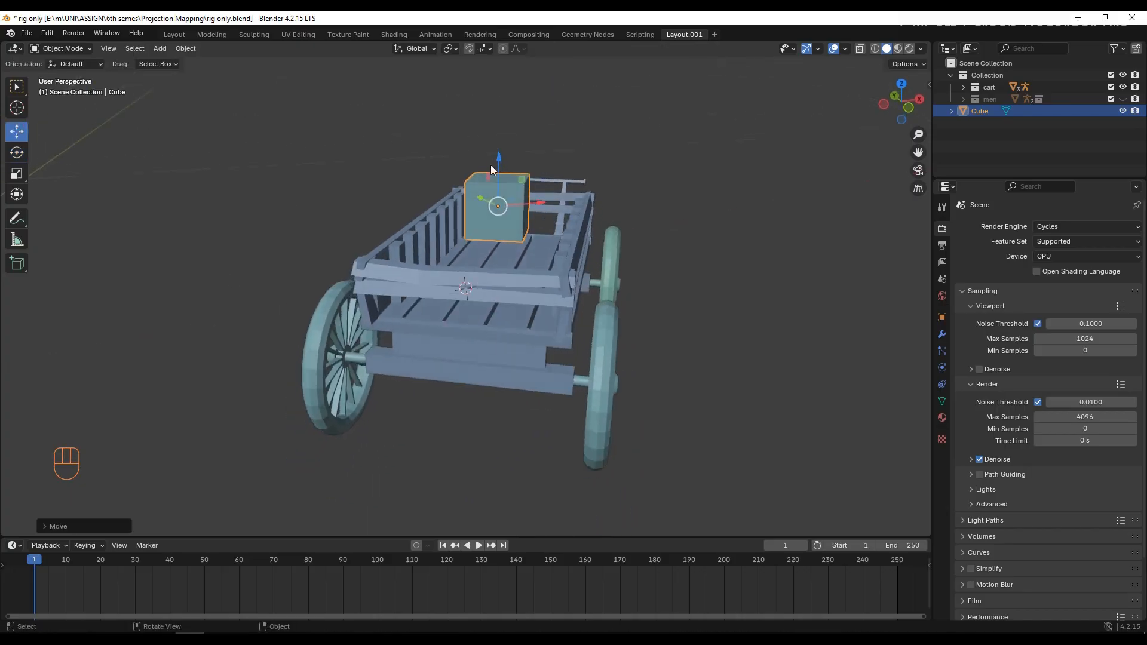
left_click_drag(499, 167, 506, 209)
middle_click_drag(555, 308, 521, 309)
left_click(727, 154)
scroll(717, 269, "down", 3)
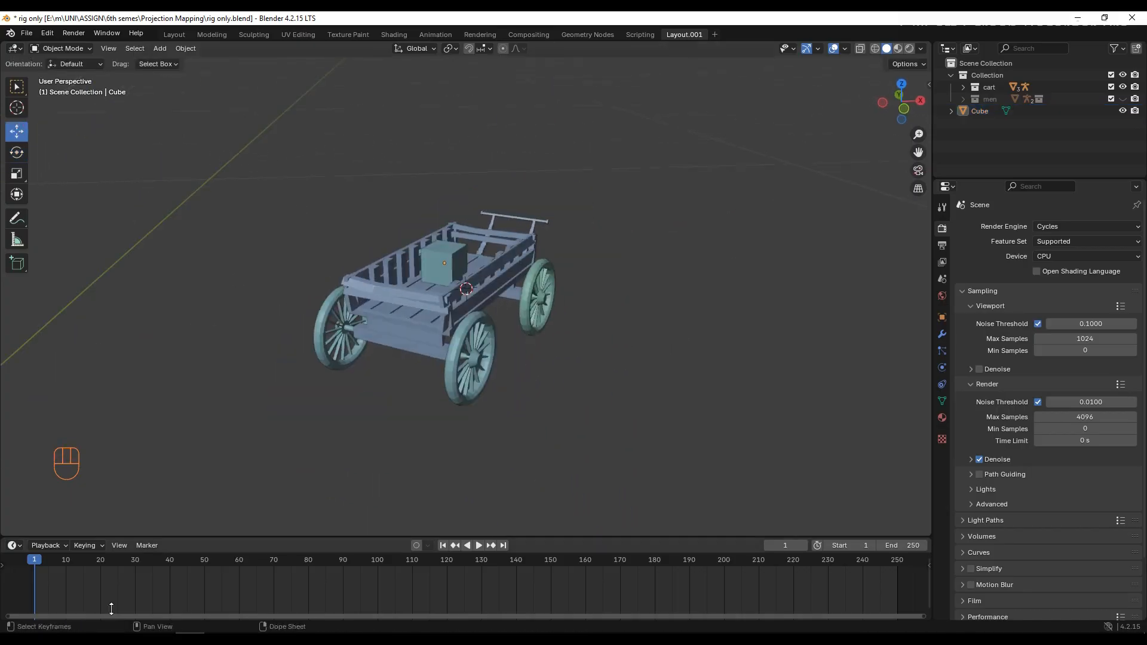
Scrub the timeline to frame 18 to check how the cube sits as the cart moves, and try moving the cube
left_click_drag(41, 560, 46, 562)
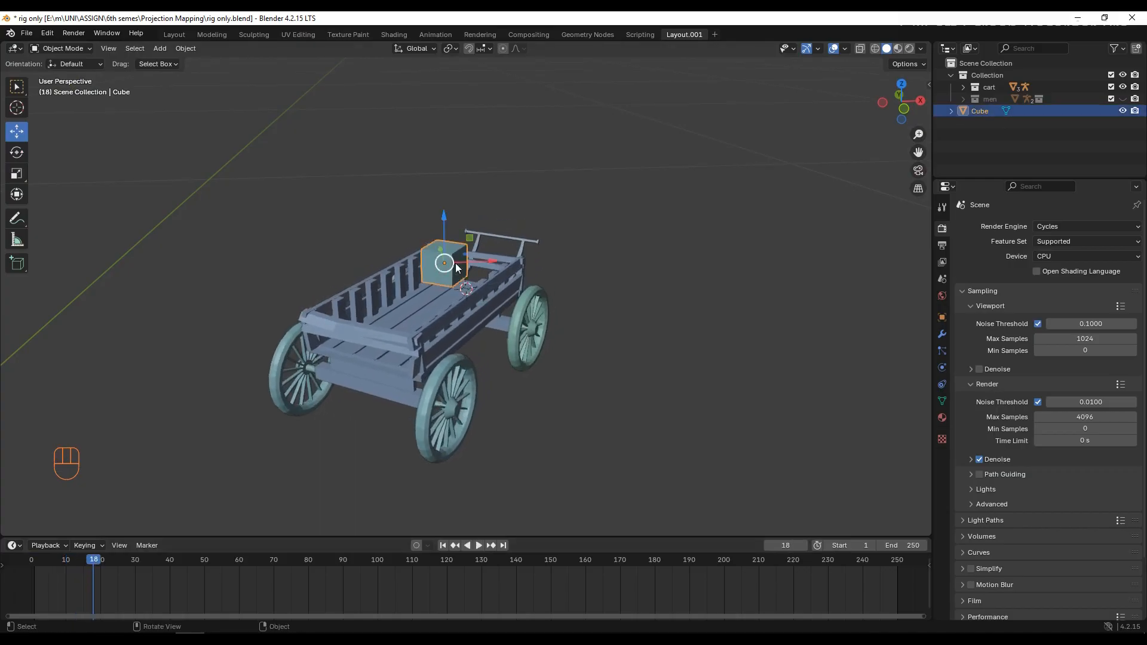
middle_click_drag(456, 263, 472, 260)
left_click_drag(469, 257, 497, 283)
Insert Location, Rotation, Scale & Custom Properties keyframes for the cube at frame 1
left_click(36, 560)
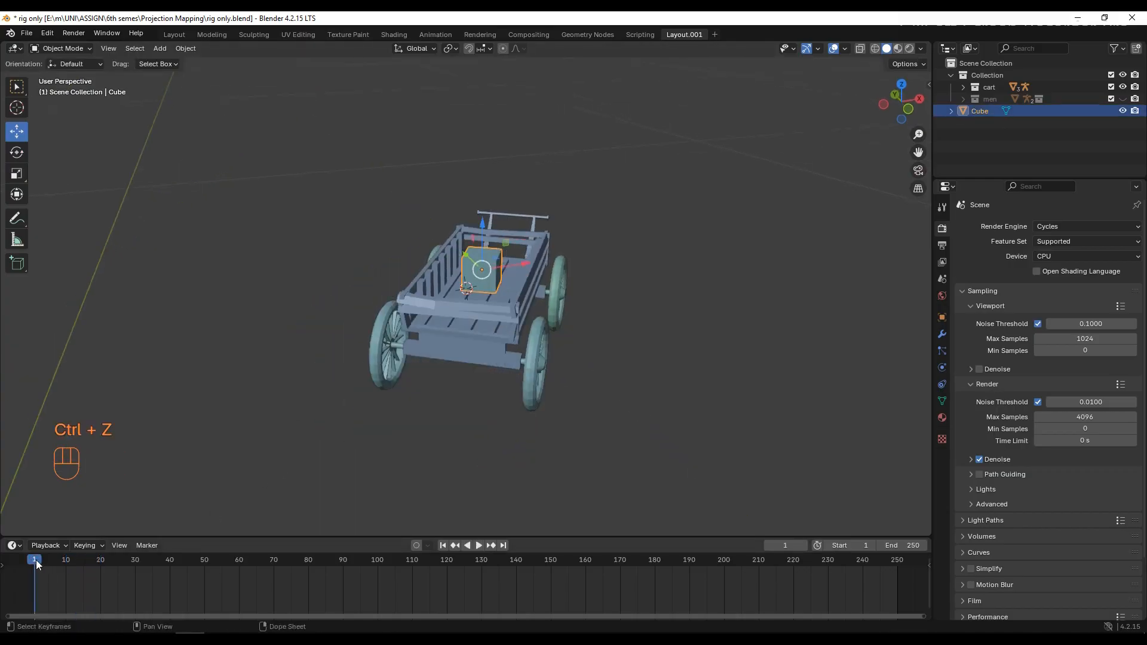
key("i")
left_click(36, 560)
right_click(137, 369)
left_click(128, 548)
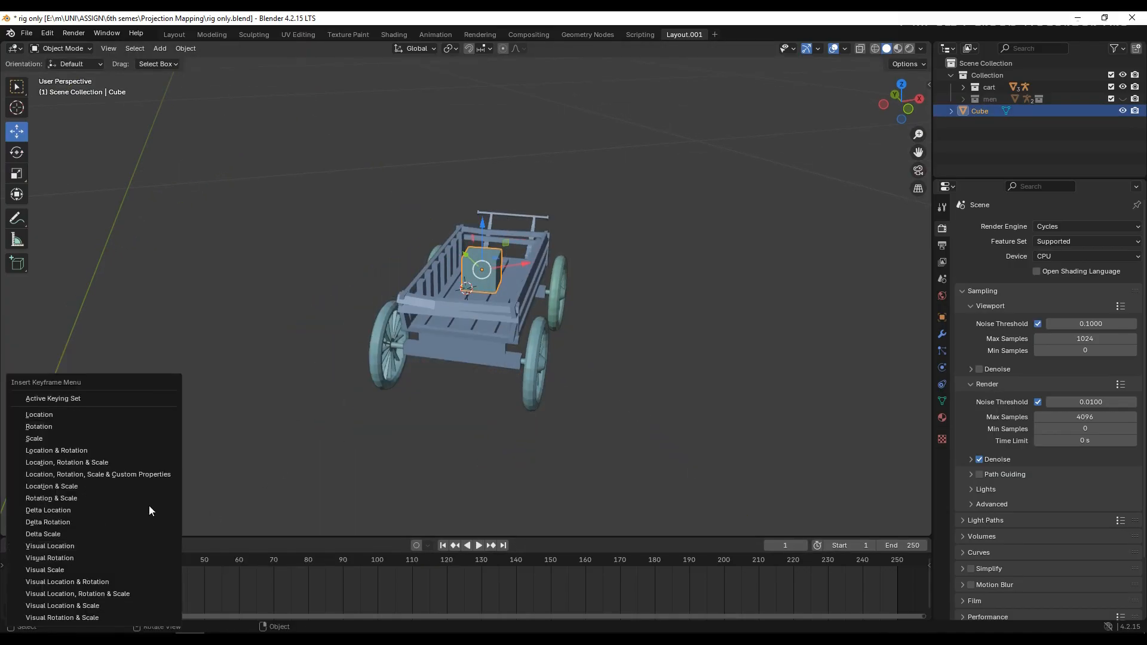
left_click(122, 473)
Move the cube along with the cart at about frame 24 and insert a second keyframe there
left_click(113, 561)
left_click_drag(475, 262, 486, 348)
key("i")
key("i")
Play and scrub the animation to check whether the cube follows the cart between its keyframes
left_click(34, 572)
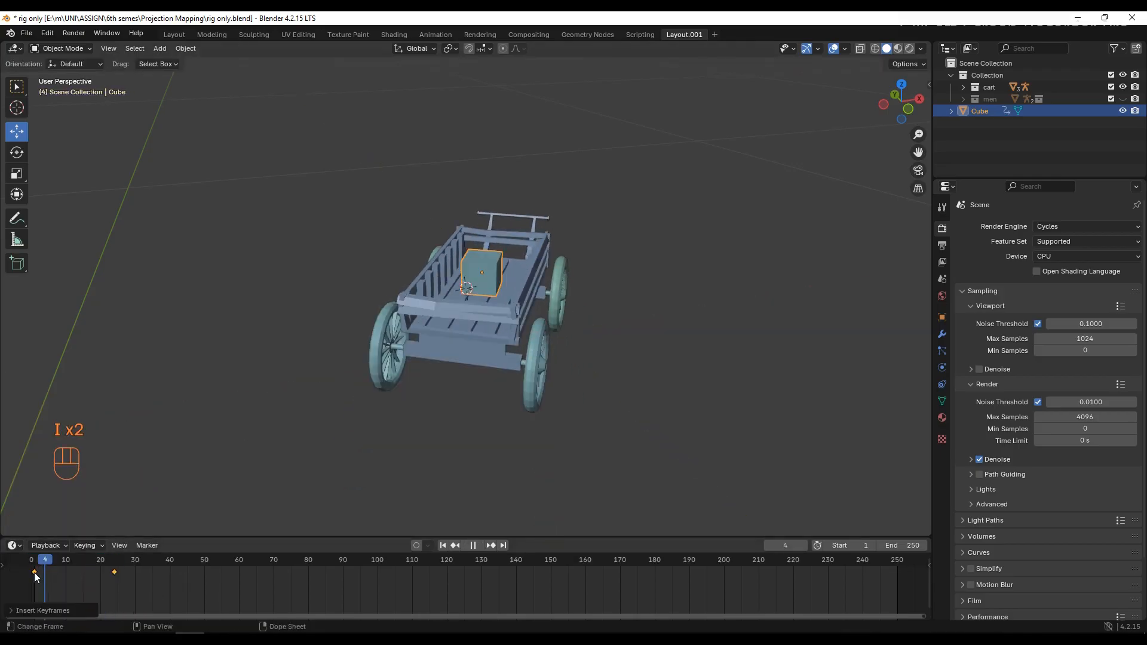
left_click(187, 430)
key("space")
key("space")
mouse_move(78, 569)
left_mouse_down()
mouse_move(40, 565)
mouse_move(71, 567)
left_mouse_up()
middle_click_drag(481, 382, 455, 387)
left_click_drag(68, 562, 33, 569)
key("space")
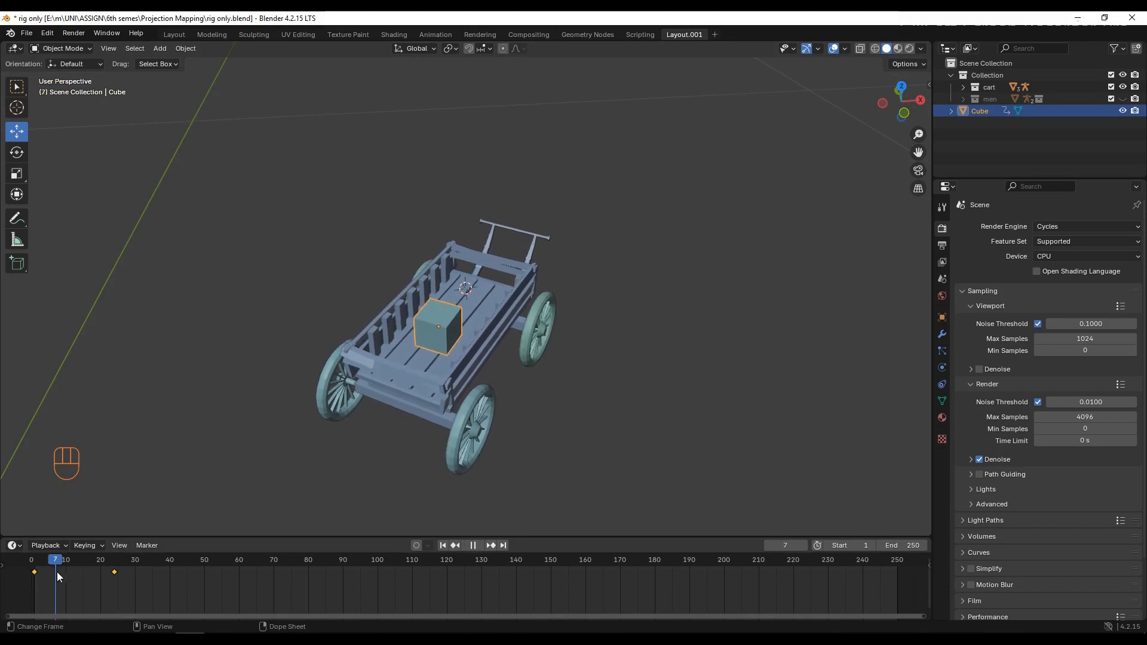
key("space")
Shift the cube's keyframes so the first stays at frame 1 and the second sits at frame 30, and preview the motion
key("g")
left_click(77, 567)
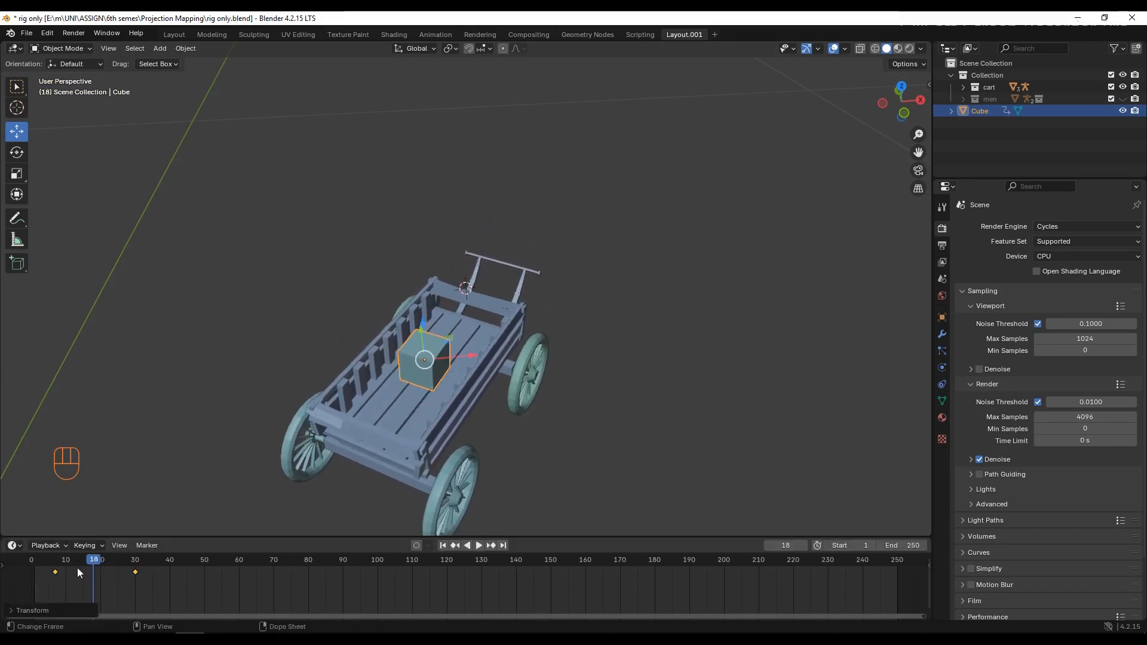
left_click_drag(55, 574, 34, 573)
left_click(34, 563)
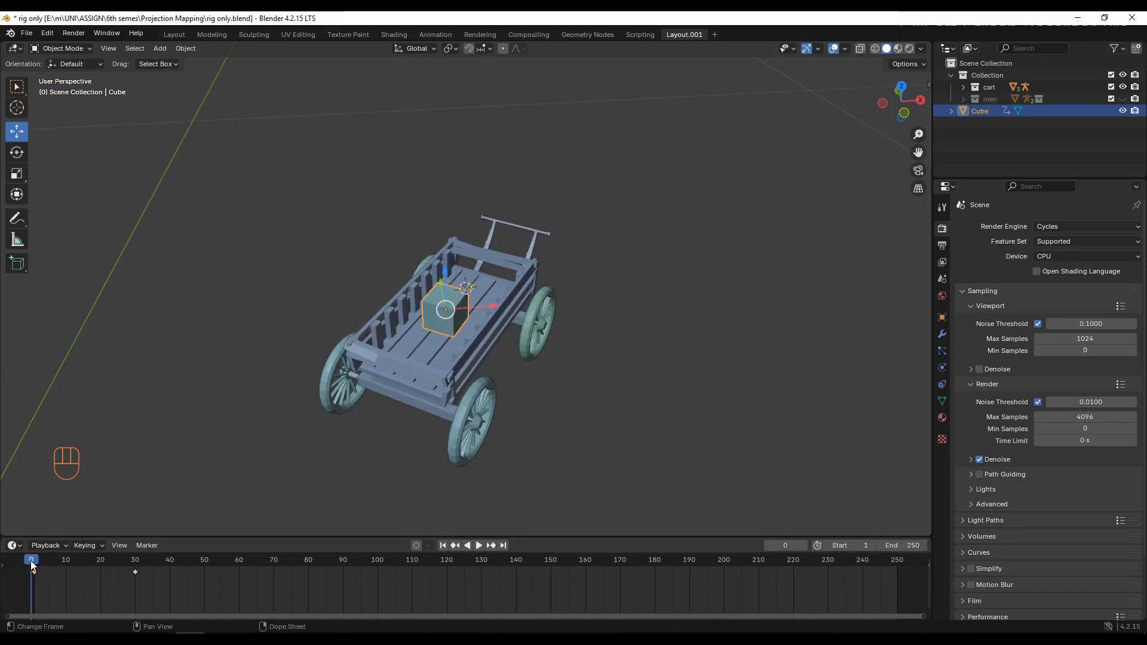
key("space")
key("space")
Move the cube's end keyframe to about frame 41 and play the animation from the start
left_click(135, 571)
key("g")
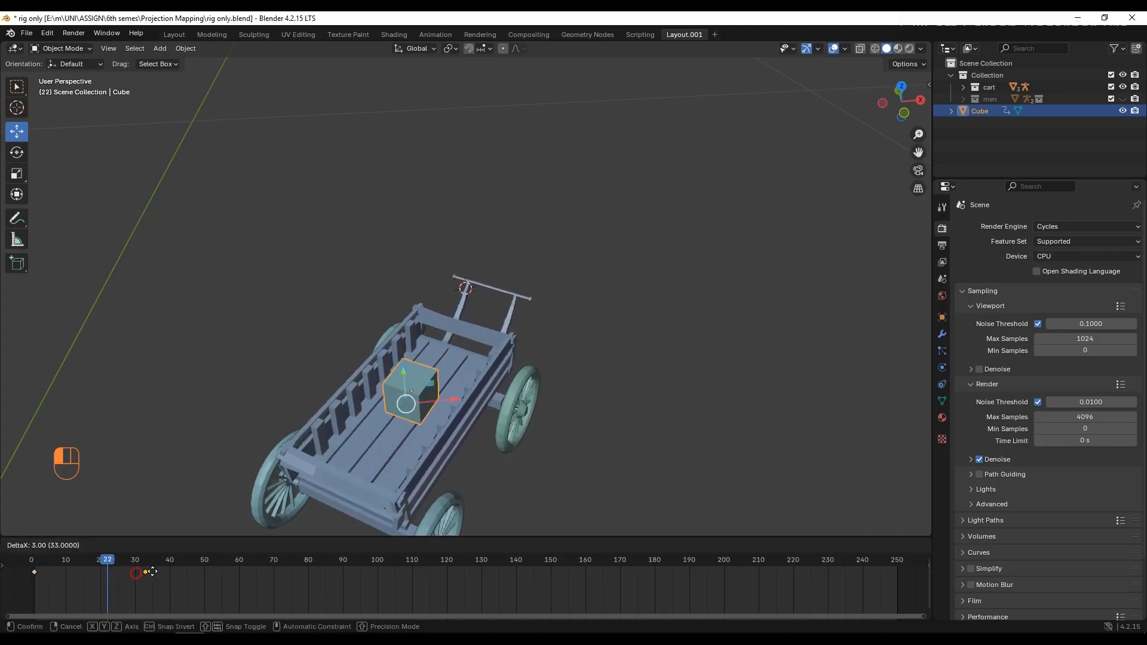
left_click(172, 571)
left_click(34, 563)
key("space")
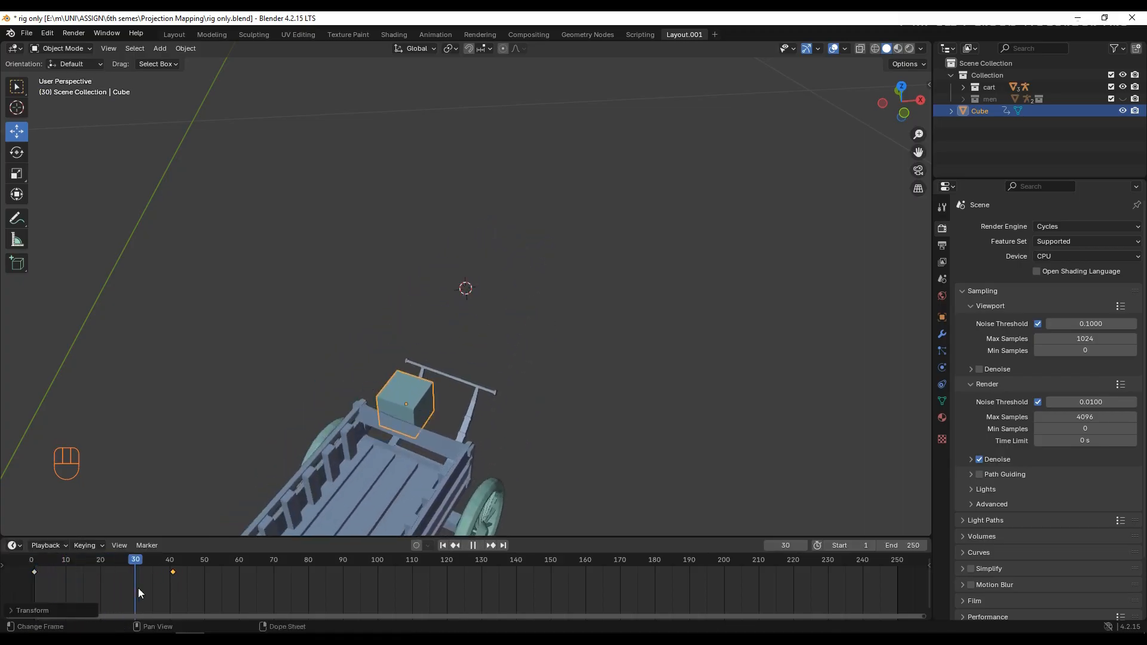
left_click_drag(172, 589, 62, 586)
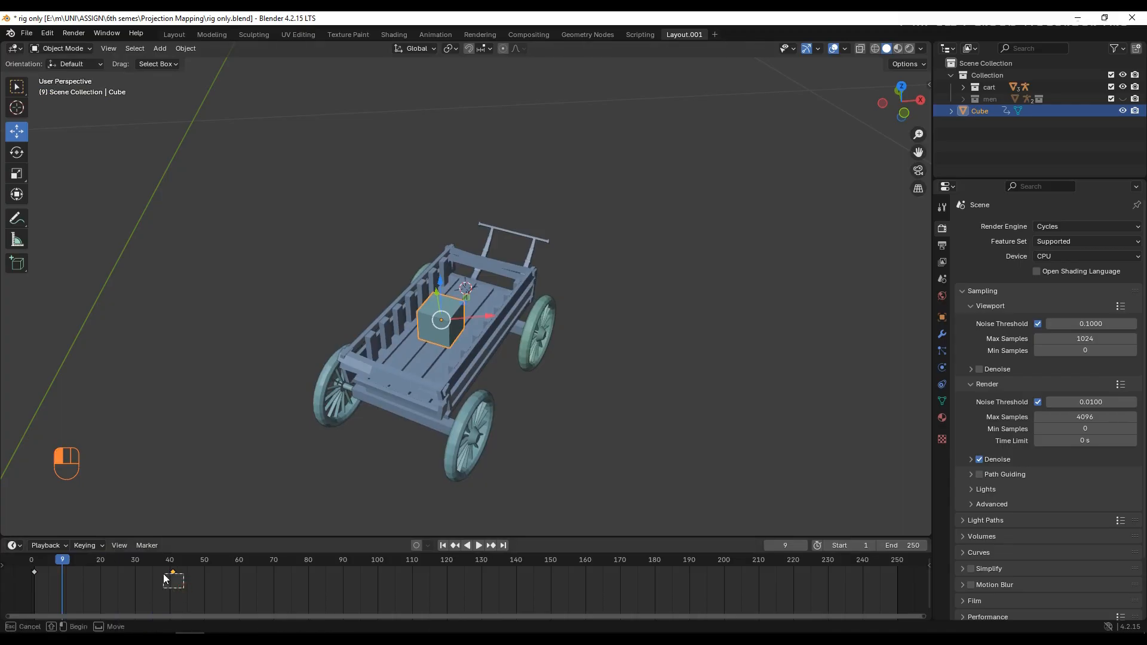
Remove the cube's trial keyframes and return to frame 1
left_click_drag(59, 563, 29, 563)
scroll(399, 321, "up", 2)
middle_click_drag(440, 361, 437, 390)
scroll(371, 353, "down", 1)
middle_click_drag(470, 296, 443, 382)
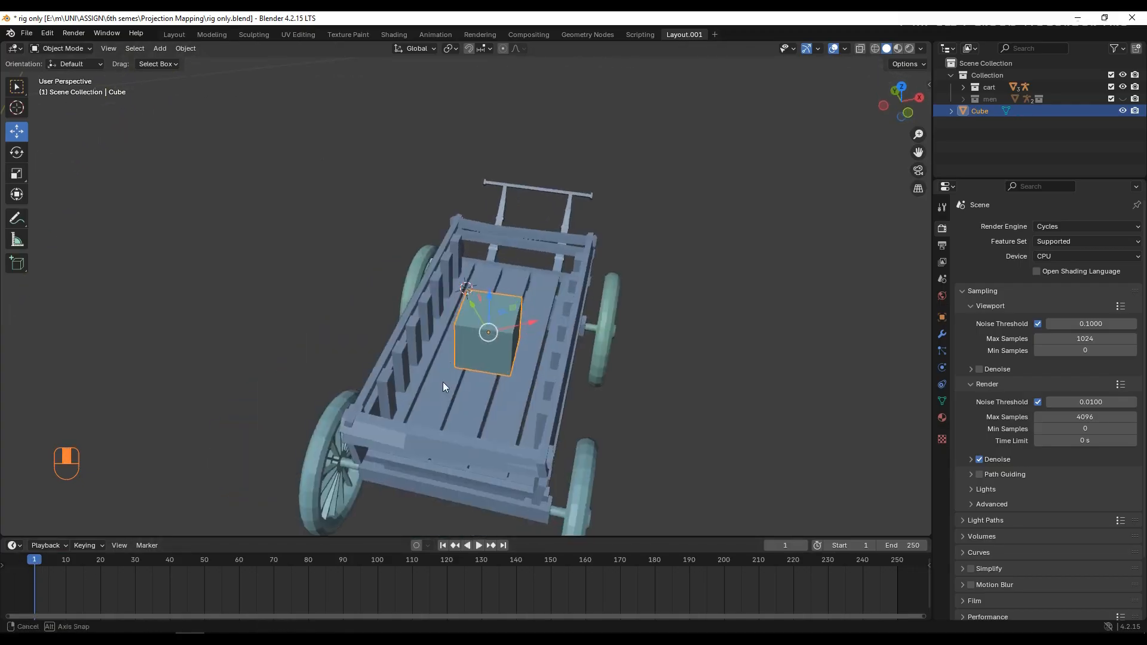
Resize the cube and move it across the cart bed toward the front corner beside the handle
scroll(473, 393, "up", 3)
key("s")
left_click(483, 402)
left_click_drag(511, 295, 519, 323)
left_click_drag(488, 318, 468, 288)
left_click_drag(527, 302, 556, 295)
left_click_drag(495, 279, 542, 260)
left_click_drag(480, 247, 475, 239)
left_click_drag(536, 252, 544, 253)
Nudge the cube against the slatted side and front rail, and rotate it slightly to align with the cart
middle_click_drag(597, 323, 507, 391)
left_click_drag(373, 283, 378, 278)
left_click_drag(375, 341, 381, 346)
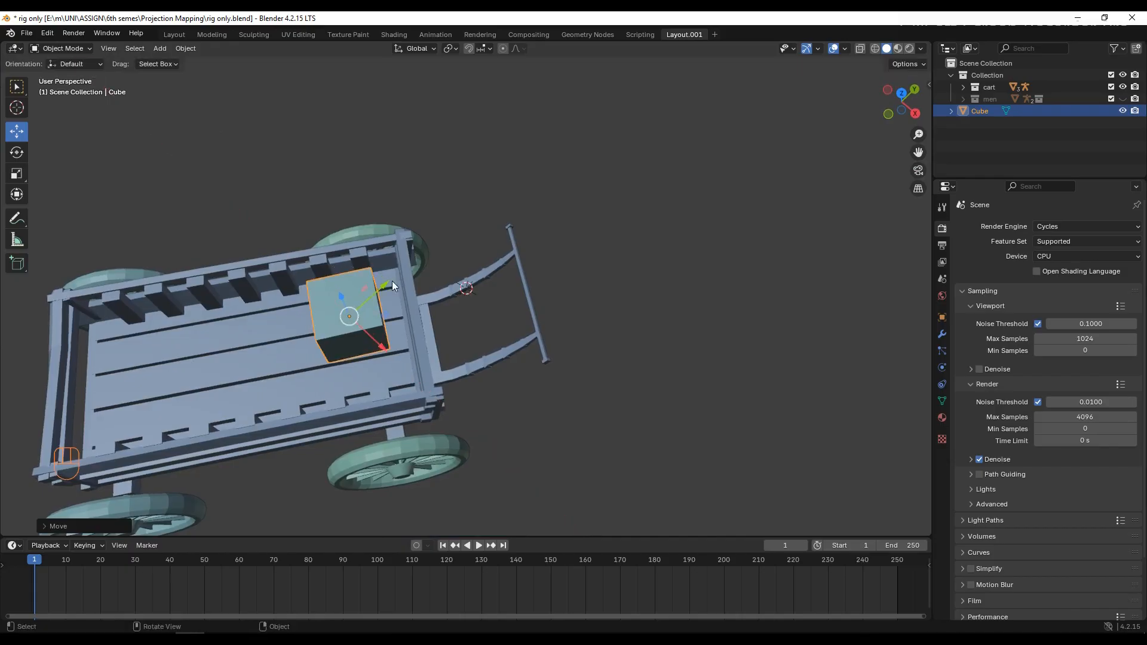
left_click_drag(388, 283, 395, 276)
left_click(19, 159)
left_click_drag(374, 345, 370, 345)
Save the rig only.blend file and undo the Location & Rotation keyframes inserted on the cube
left_click(371, 375)
middle_click_drag(372, 375, 498, 382)
left_click(421, 345)
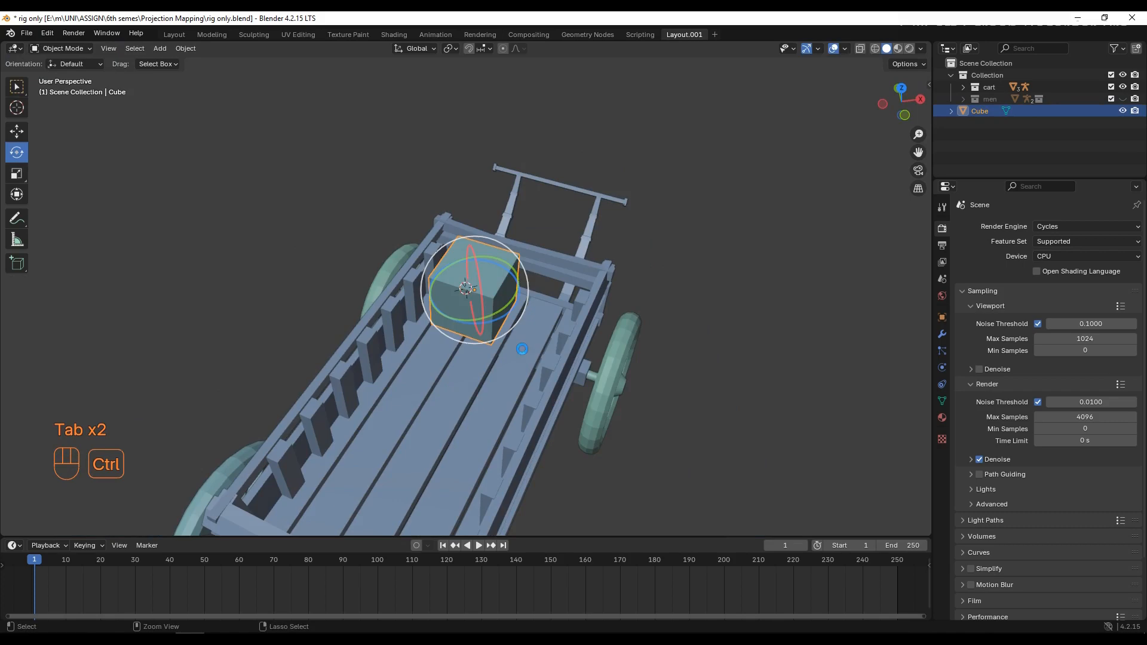
middle_click_drag(522, 352, 490, 371)
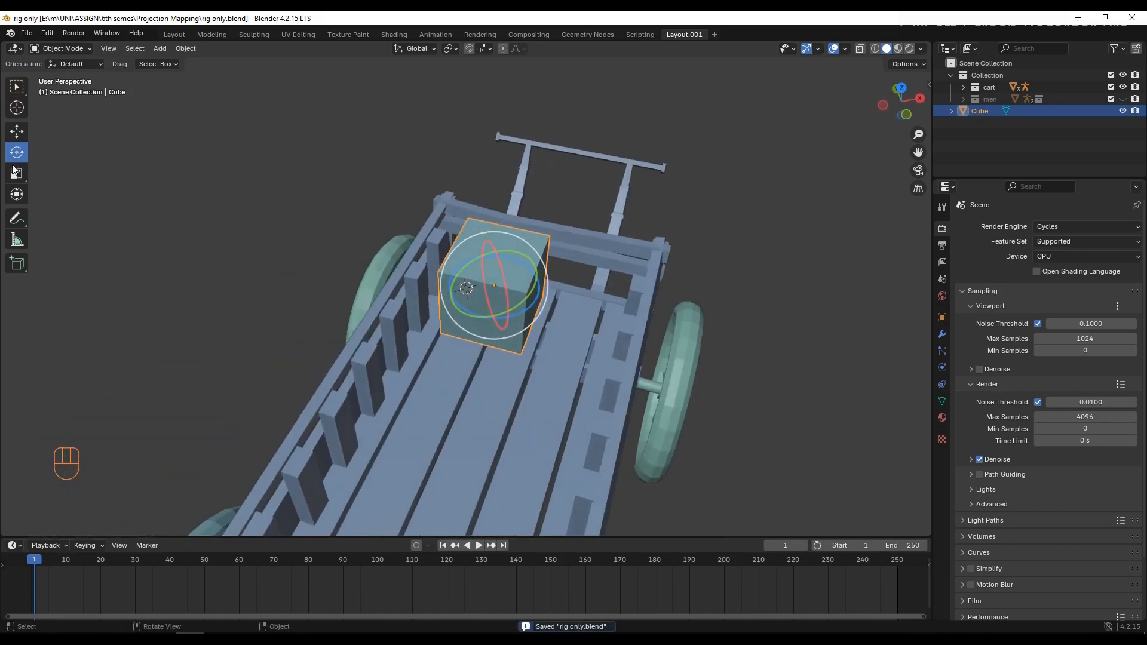
middle_click_drag(412, 330, 487, 334)
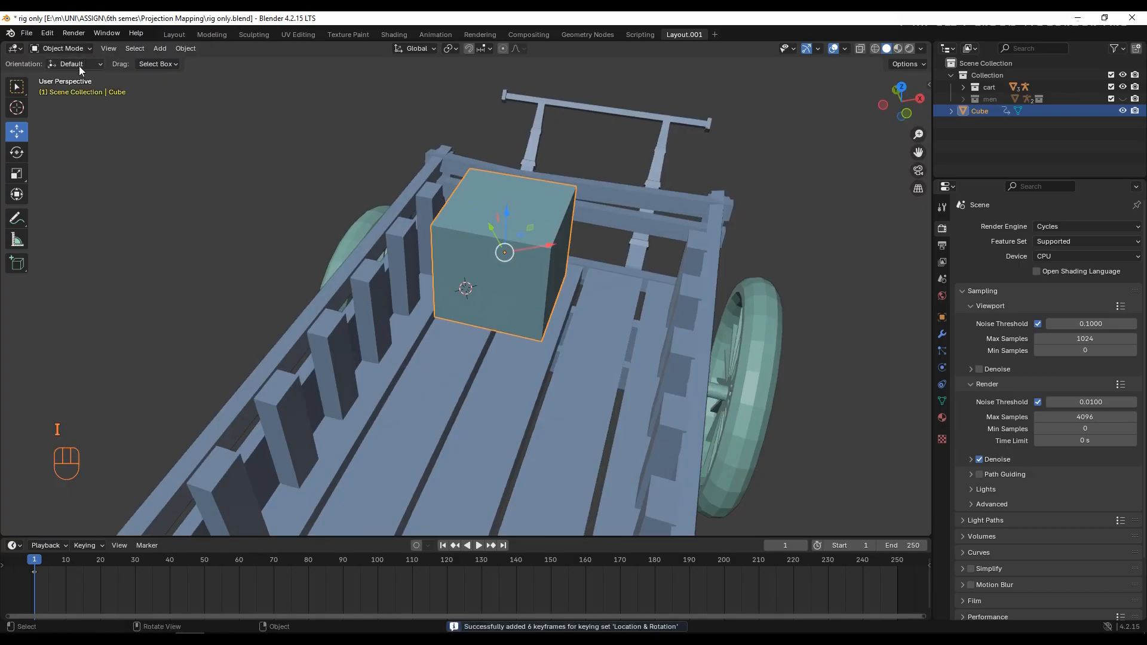
key("ctrl+z")
Enter Edit Mode on the cube and try insetting its linked faces all at once
key("Tab")
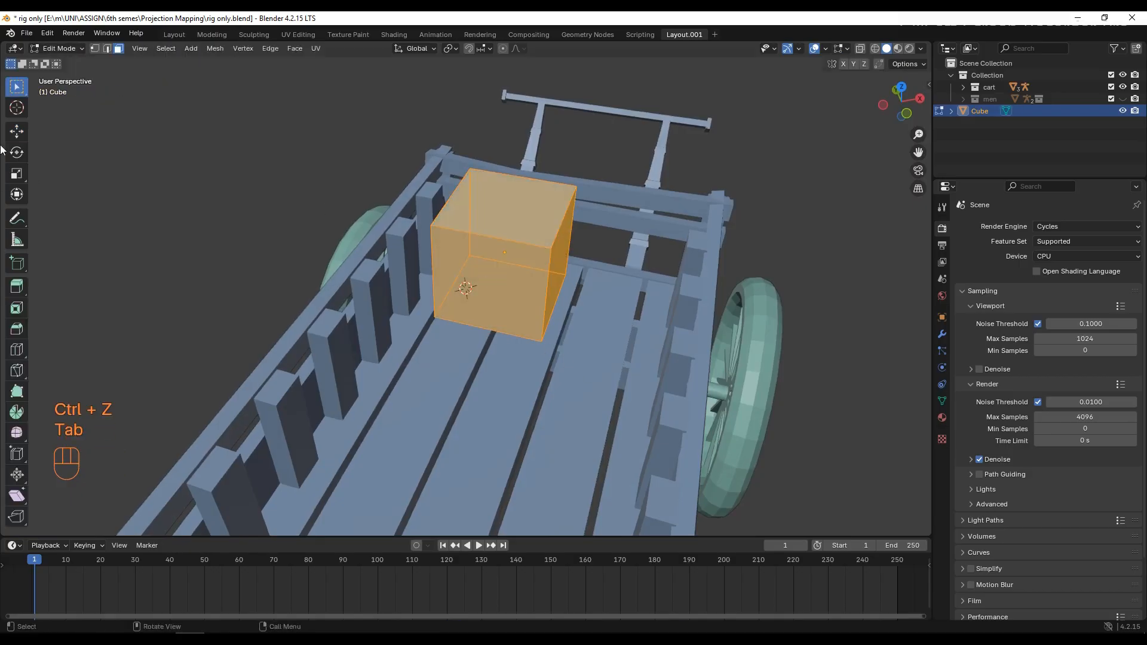
left_click(482, 292)
key("i")
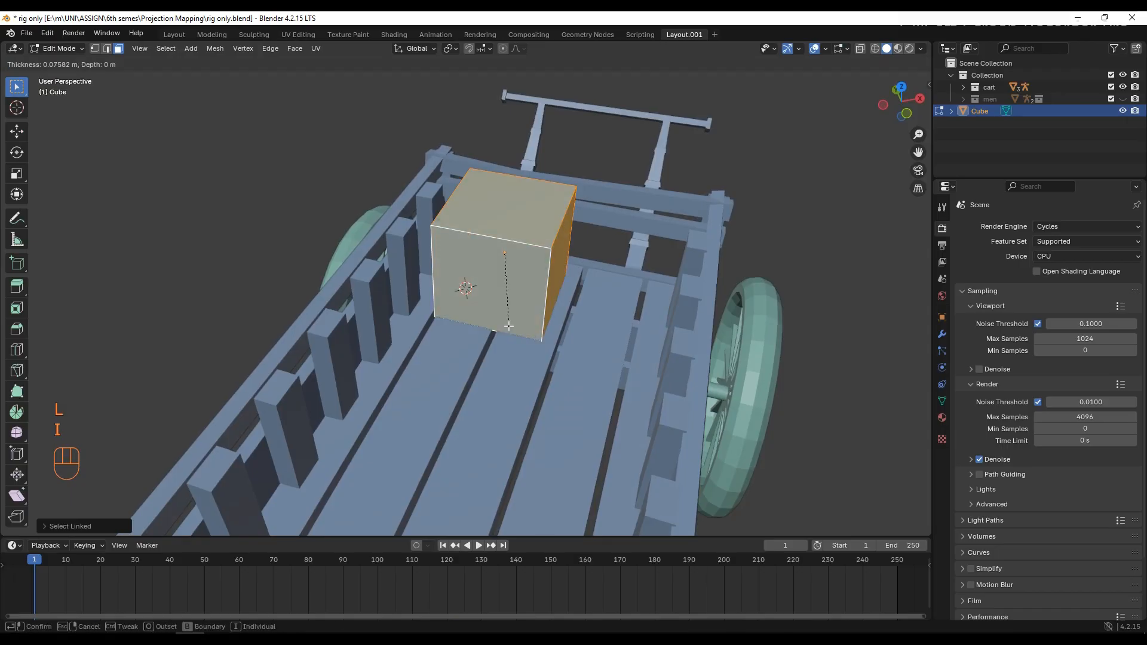
key("ctrl+z")
Inset the cube's front face to leave a narrow border frame around it
left_click(515, 217, "shift")
left_click(562, 257, "shift")
middle_click_drag(573, 263, 654, 241)
left_click(600, 229, "shift")
middle_click_drag(705, 287, 535, 307)
key("i")
key("ctrl+z")
key("i")
left_click(537, 305)
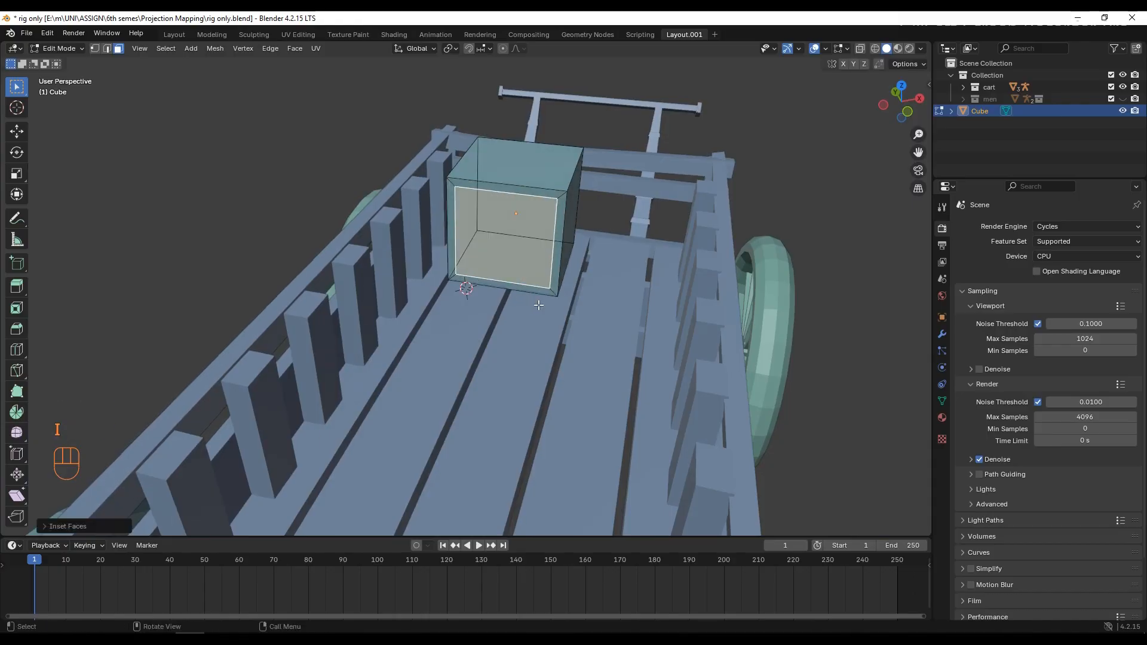
Inset the cube's top and remaining side faces with a matching narrow border
middle_click_drag(514, 166, 476, 247)
key("i")
key("ctrl+z")
key("i")
left_click(468, 242)
middle_click_drag(313, 202, 409, 223)
left_click(568, 222)
left_click(582, 253)
middle_click_drag(582, 253, 540, 246)
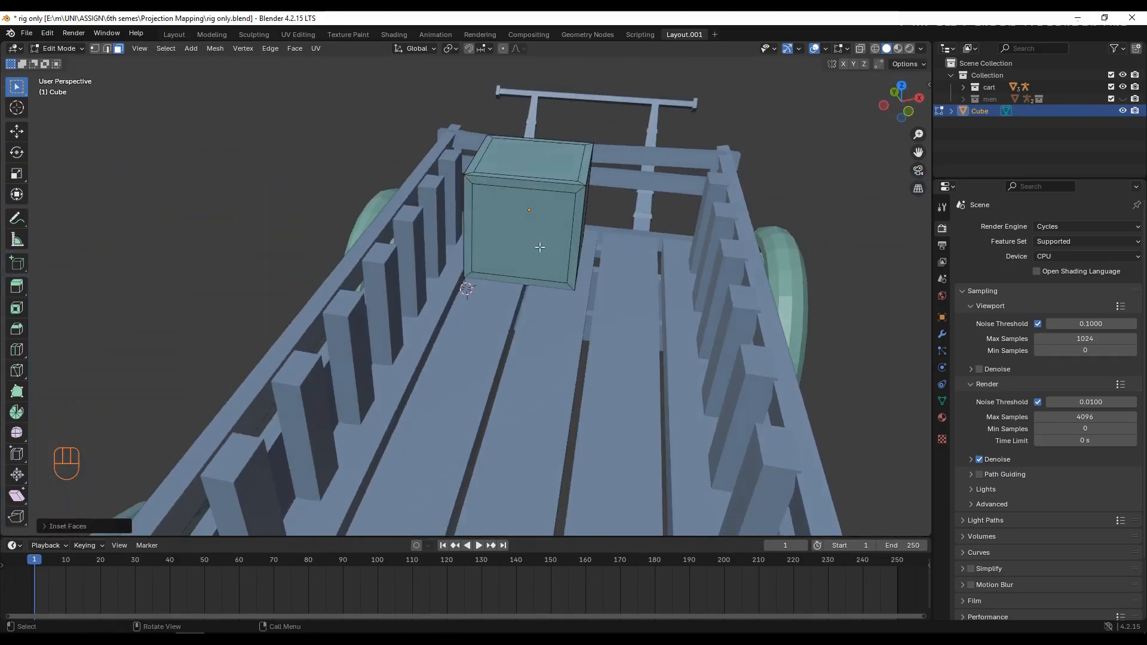
Cut three evenly spaced horizontal edge loops around the cube's sides
left_click(529, 163, "shift")
middle_click_drag(529, 163, 517, 310)
left_click(494, 212, "shift")
scroll(517, 310, "up", 3)
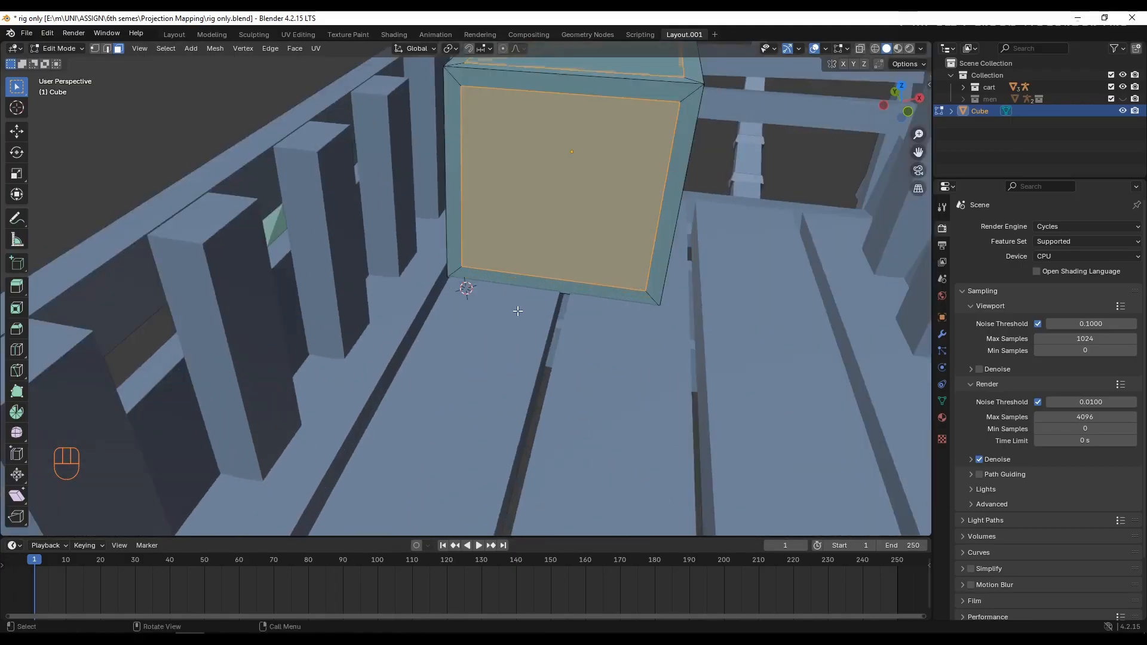
scroll(517, 310, "down", 2)
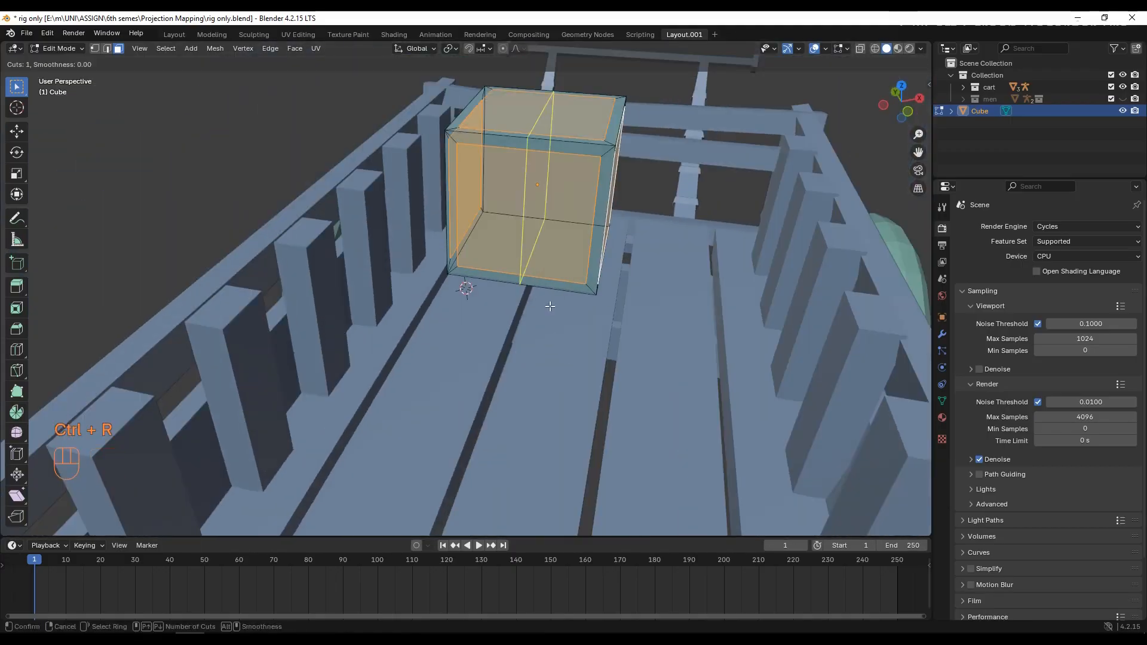
scroll(467, 213, "down", 4)
left_click(467, 213)
left_click(466, 214)
Try beveling the three complete horizontal loops, including the segments across the corner frames
middle_click_drag(520, 241, 501, 263)
key("ctrl+b")
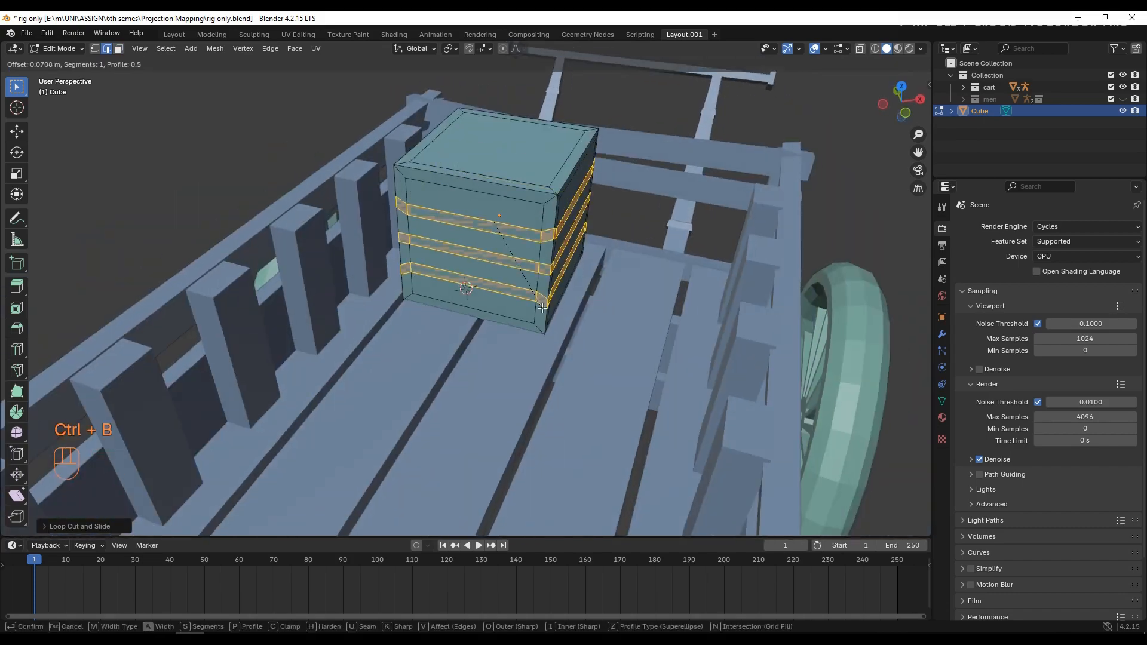
left_click(541, 308)
middle_click_drag(542, 308, 538, 265)
key("ctrl+z")
key("ctrl+b")
left_click(508, 275)
Select only the horizontal edges inside each side's inset panel and bevel them into thin strips
scroll(503, 274, "up", 3)
left_click(539, 265)
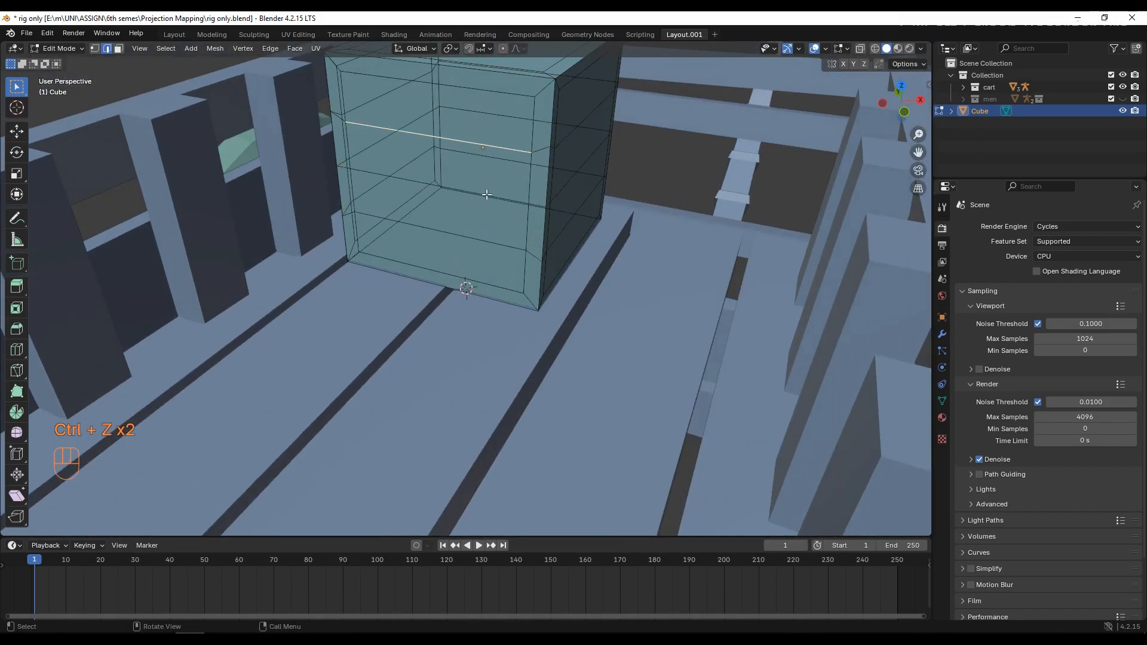
middle_click_drag(568, 185, 612, 271)
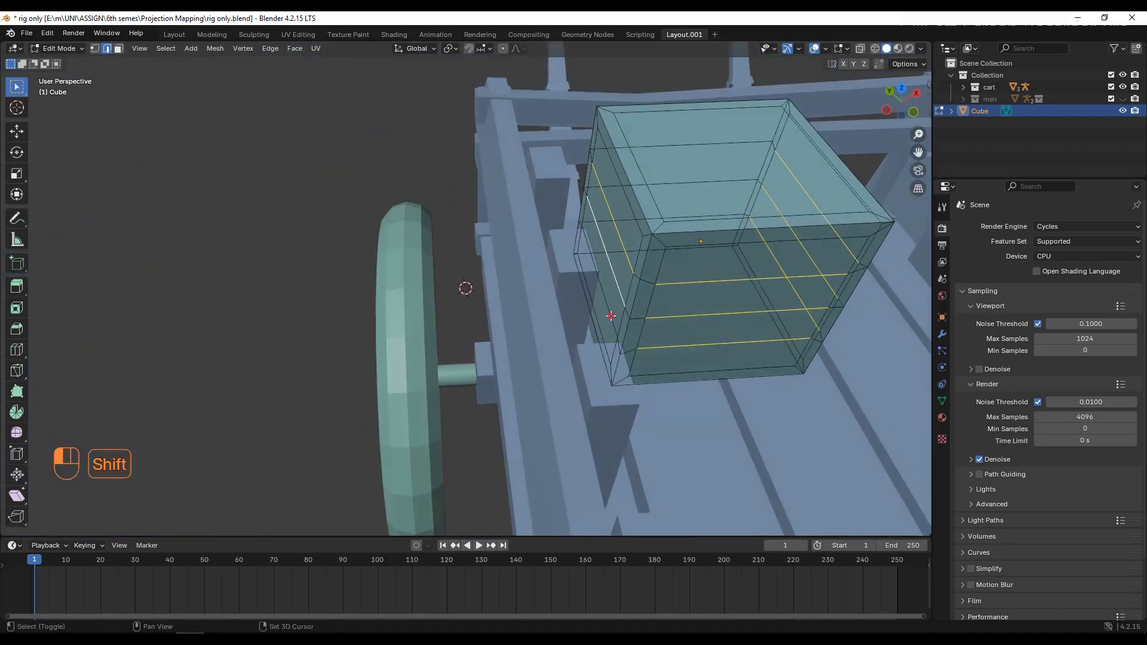
mouse_move(611, 316)
middle_mouse_down()
mouse_move(633, 341)
mouse_move(546, 272)
mouse_move(626, 320)
middle_mouse_up()
key("ctrl+b")
left_click(546, 277)
Extrude the beveled horizontal strips inward along their normals to form grooves between the crate's planks
key("alt+e")
left_click(623, 333)
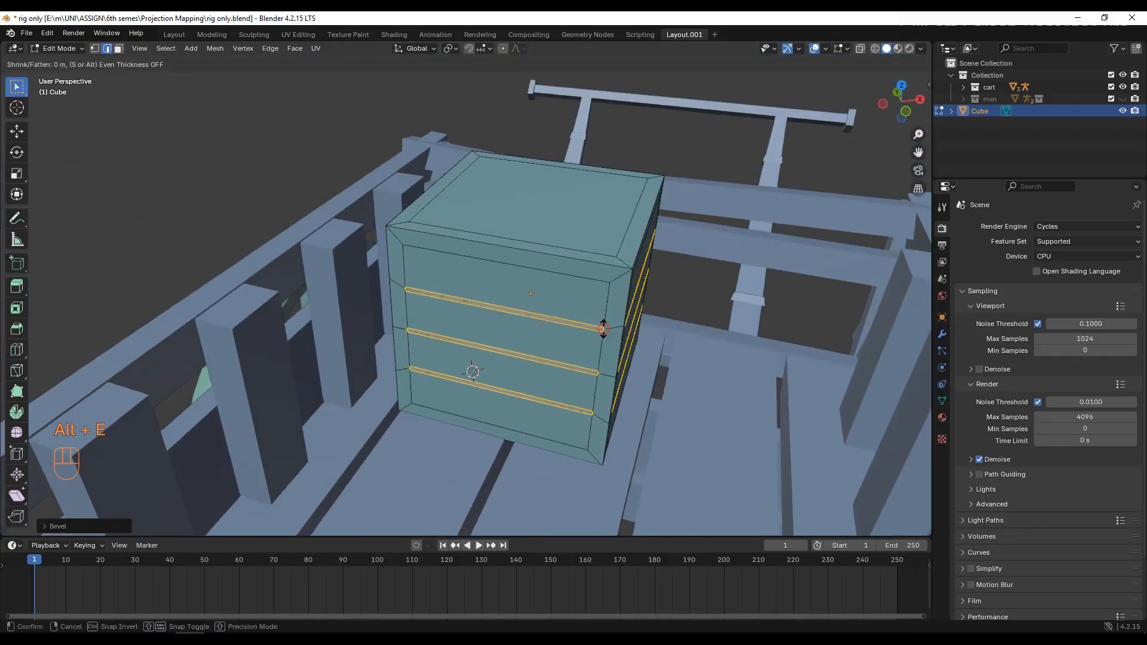
left_click(565, 363)
scroll(565, 364, "up", 3)
middle_click_drag(565, 364, 556, 199)
scroll(574, 340, "down", 2)
key("alt+z")
key("alt+z")
left_click(635, 335)
key("ctrl+z")
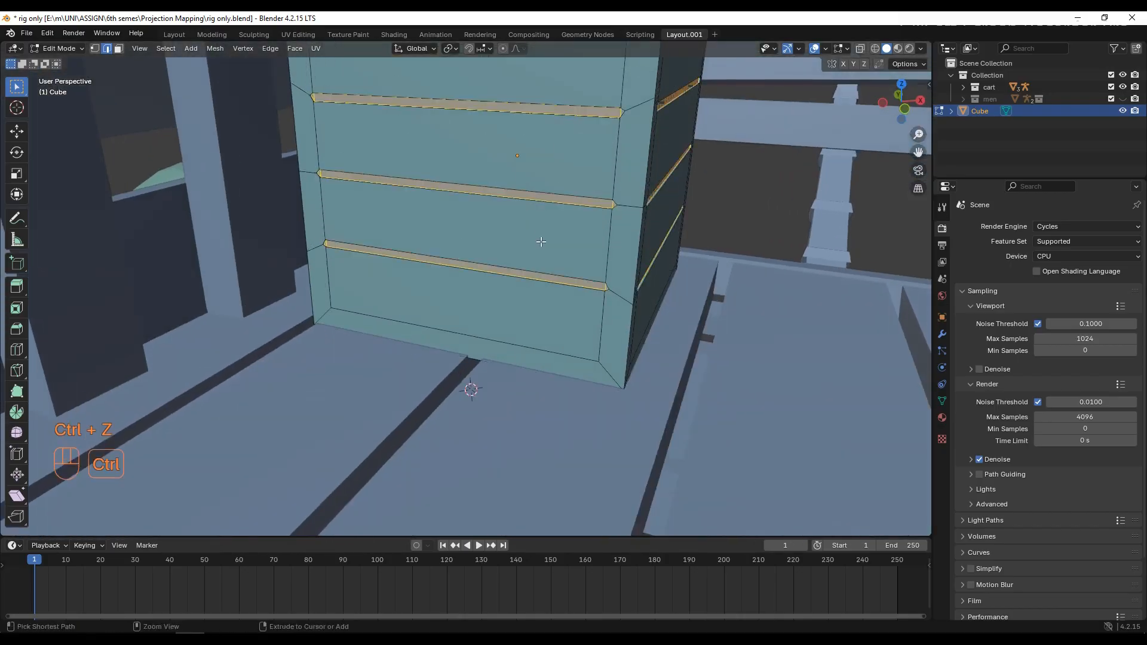
key("alt+e")
left_click(540, 242)
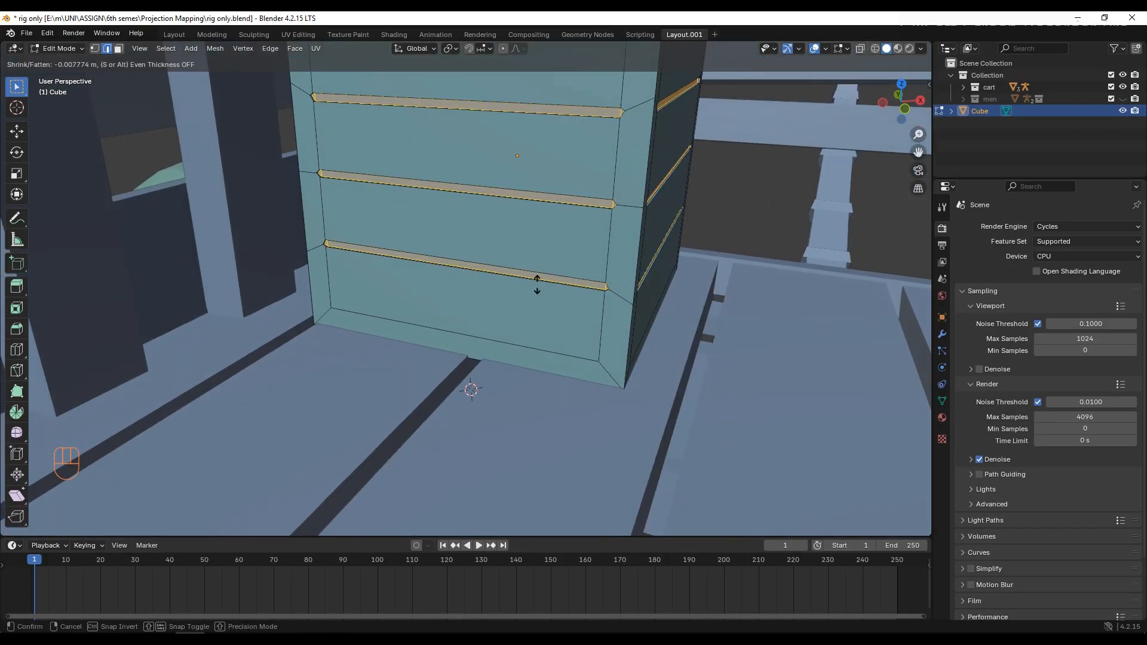
left_click(544, 359)
Bevel the horizontal panel edges on the crate's remaining side and extrude the strips inward along their normals
scroll(544, 358, "down", 4)
middle_click_drag(543, 359, 412, 340)
left_click(423, 365, "shift")
key("alt+z")
key("ctrl+b")
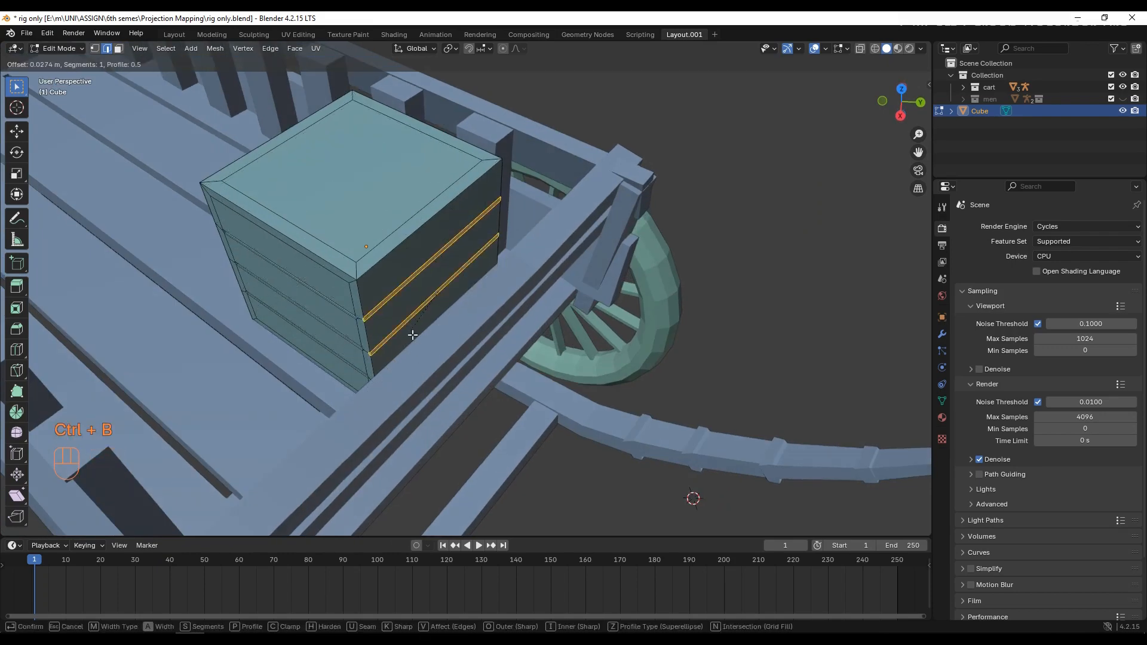
left_click(415, 331)
key("alt+e")
left_click(414, 330)
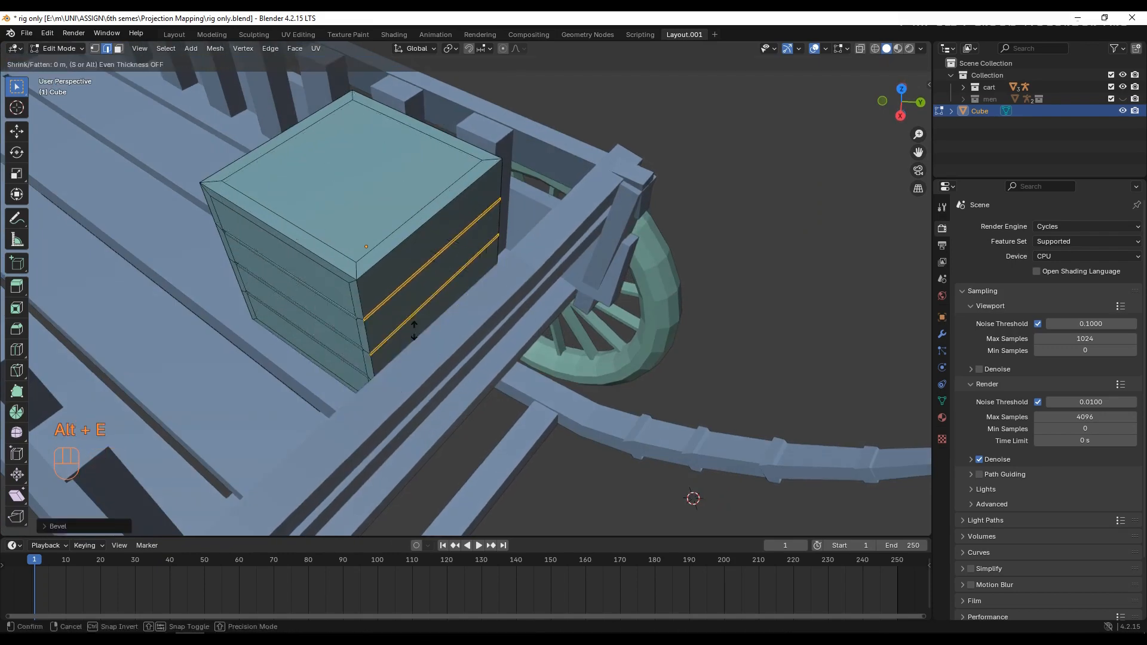
left_click(418, 346)
Cut three loops over the crate's top and front, keeping only the segments inside the inset panels selected
middle_click_drag(417, 346, 555, 270)
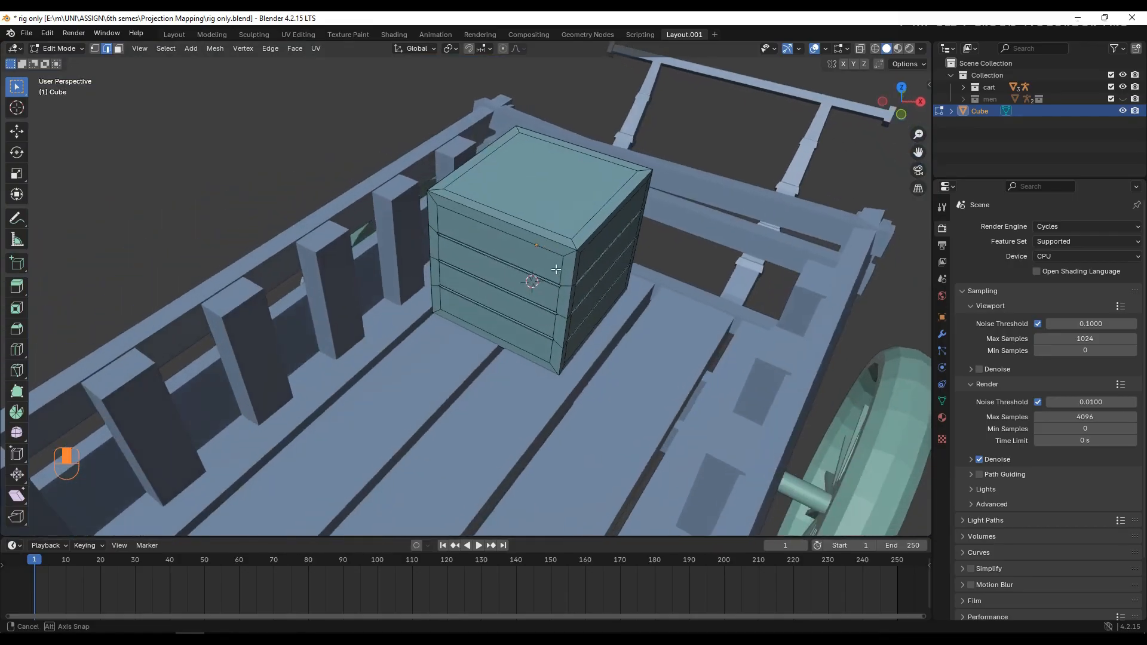
left_click(519, 206)
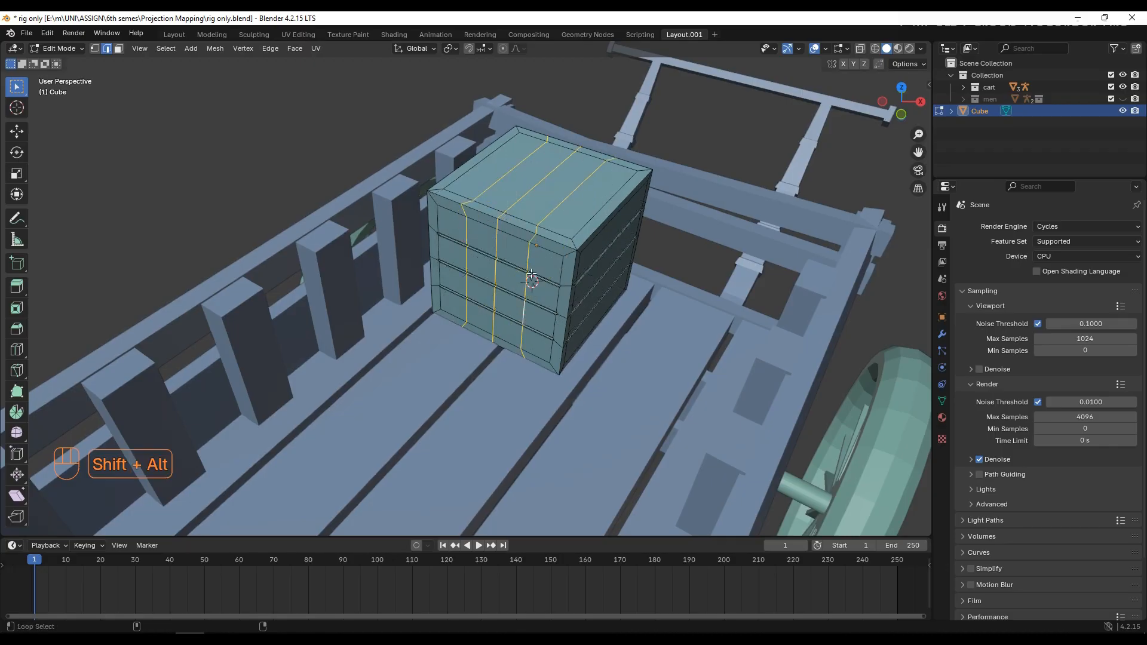
middle_click_drag(463, 204, 507, 204)
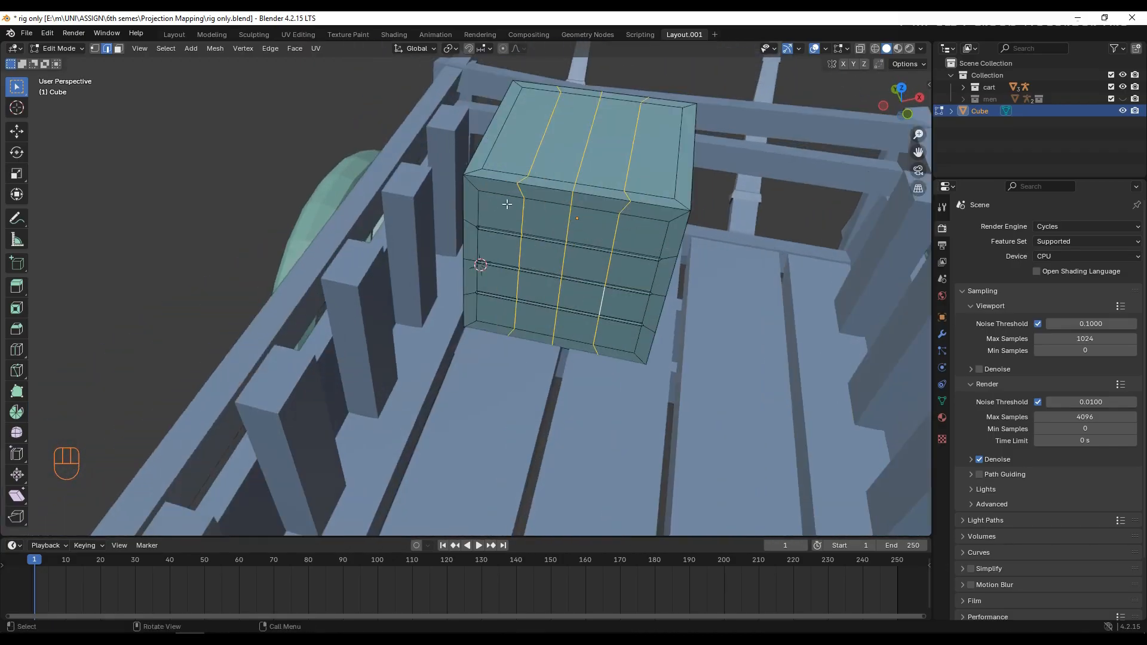
left_click(517, 197, "shift")
scroll(517, 197, "up", 3)
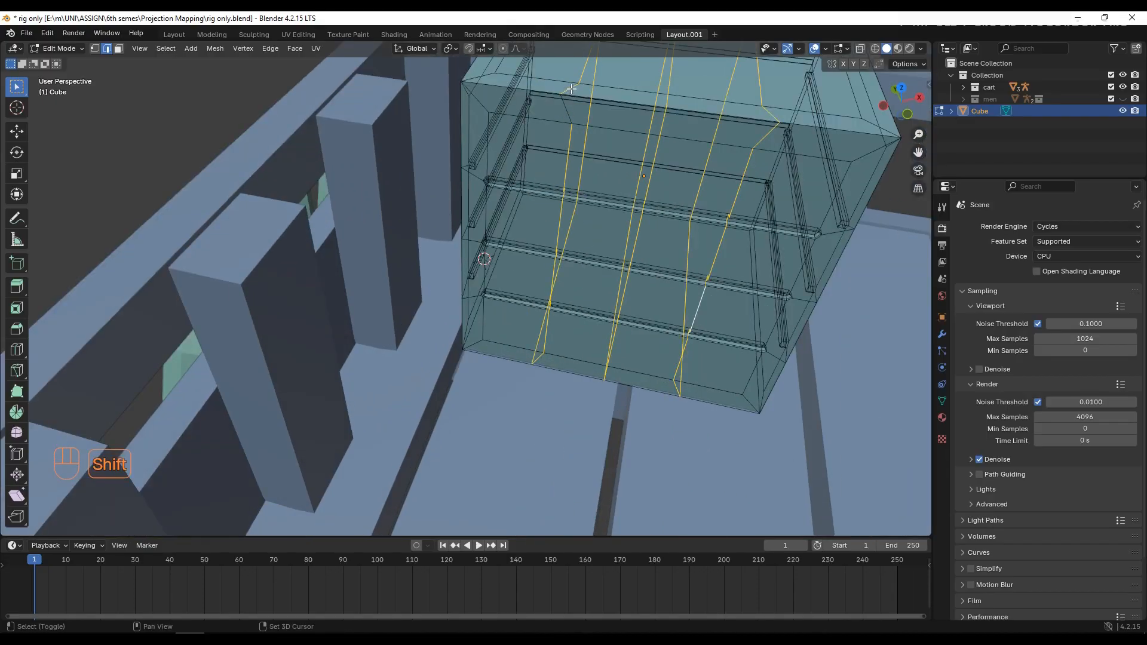
left_click(568, 110, "shift")
middle_click_drag(668, 104, 398, 195)
left_click(369, 200, "shift")
left_click(398, 196, "shift")
middle_click_drag(567, 288, 593, 300)
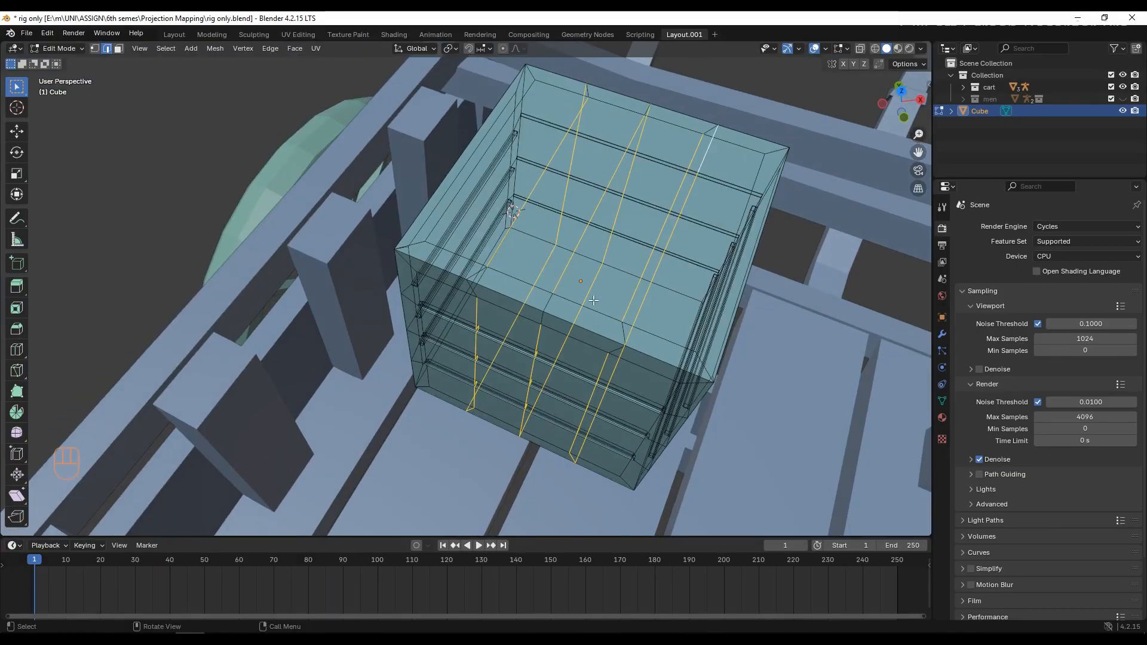
Bevel the selected panel edges into thin strips and extrude them inward along their normals
key("ctrl+b")
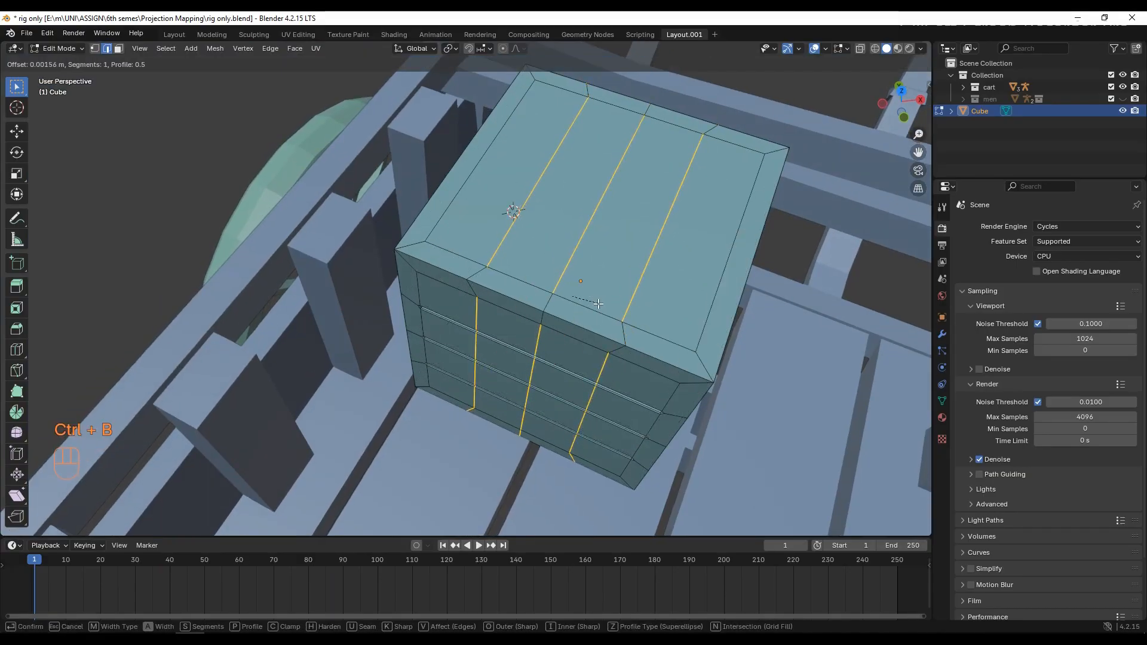
left_click(600, 304)
left_click(599, 304)
key("ctrl+z")
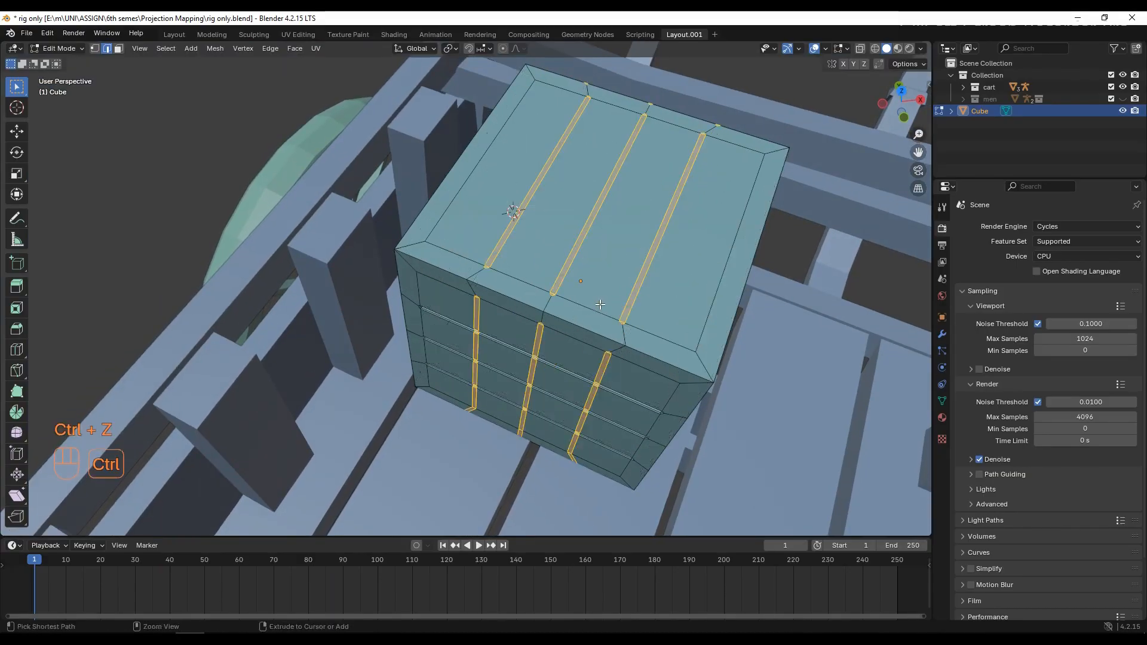
key("alt+e")
left_click(599, 305)
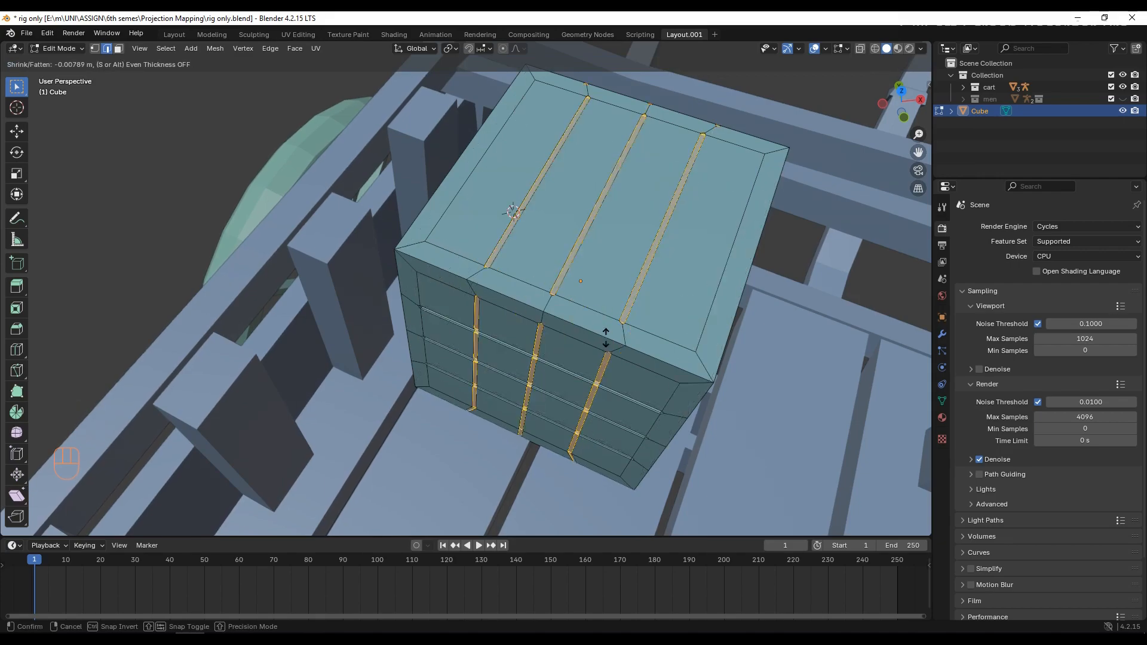
left_click(608, 425)
left_click(608, 425)
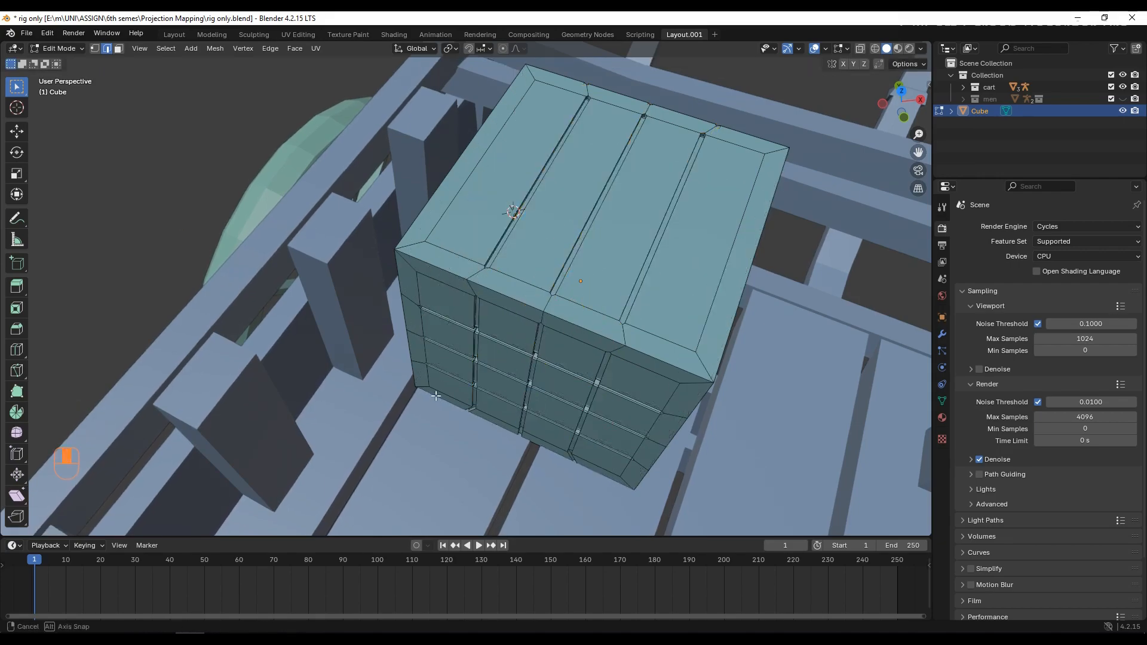
Cut three more evenly spaced loops around the crate, crossing the existing top grooves at right angles
scroll(601, 382, "down", 4)
middle_click_drag(608, 425, 573, 352)
key("Tab")
left_click(235, 171)
middle_click_drag(324, 239, 405, 279)
left_click(402, 294)
key("Tab")
key("ctrl+r")
left_click(402, 294)
Try to bevel the three new complete loops, including the segments across the frame borders
key("ctrl+b")
left_click(412, 301)
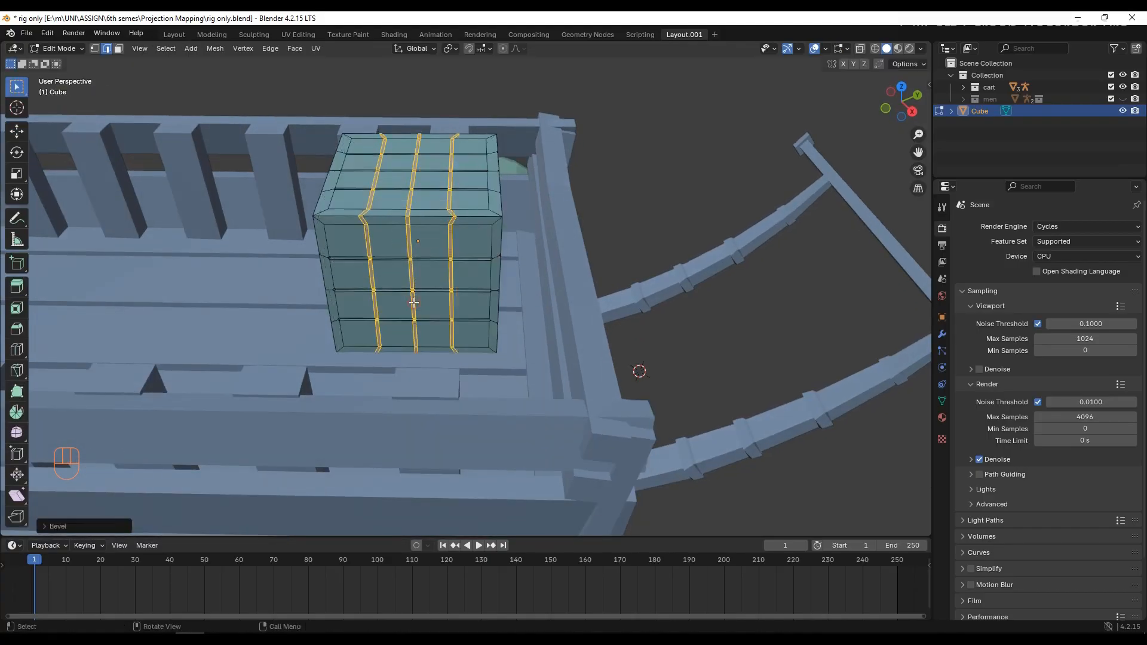
key("ctrl+z")
left_click(370, 272, "alt")
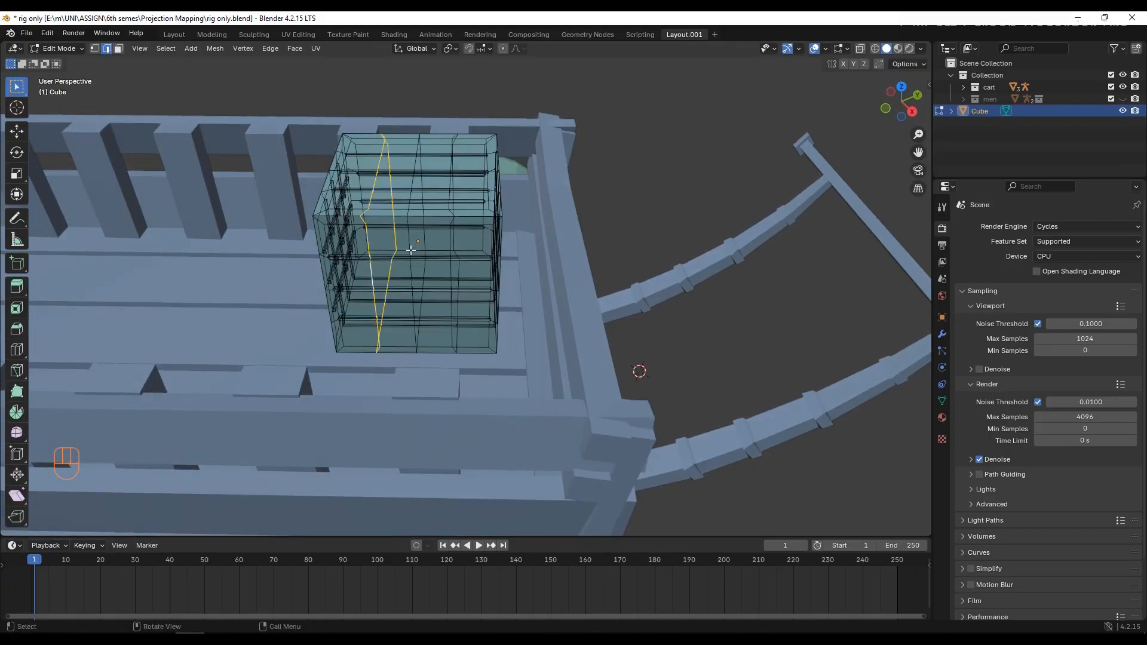
key("ctrl+z")
key("ctrl+z")
Deselect the new loops' short segments that cross the crate's frame borders
left_click(365, 215, "shift")
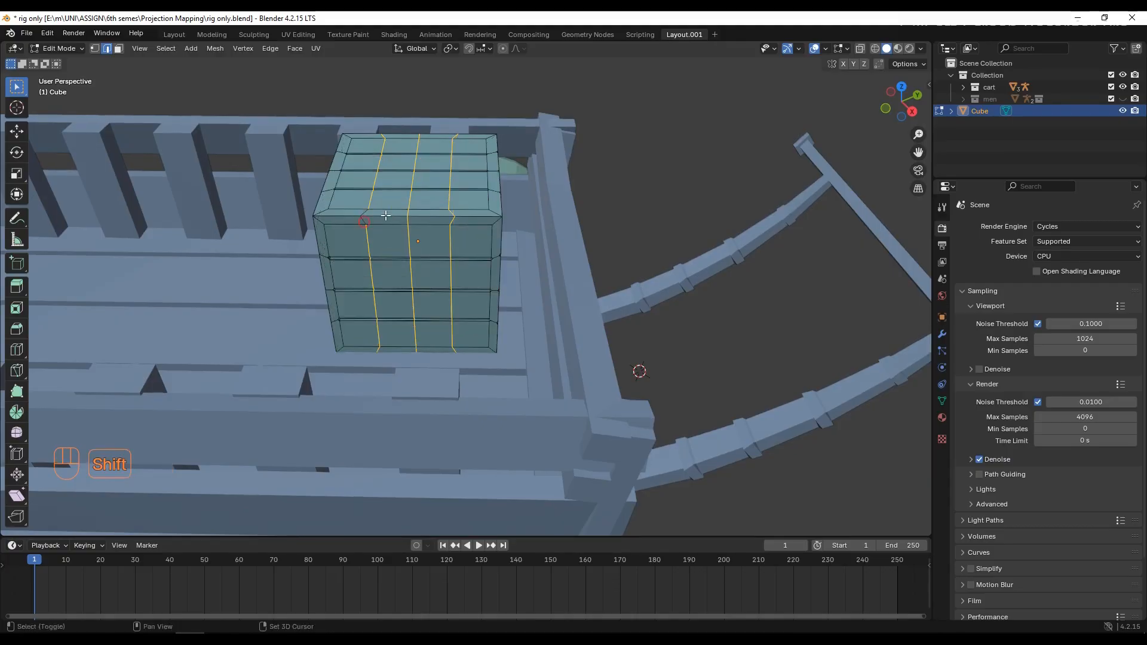
left_click(408, 215, "shift")
middle_click_drag(485, 274, 541, 269)
left_click(491, 243, "shift")
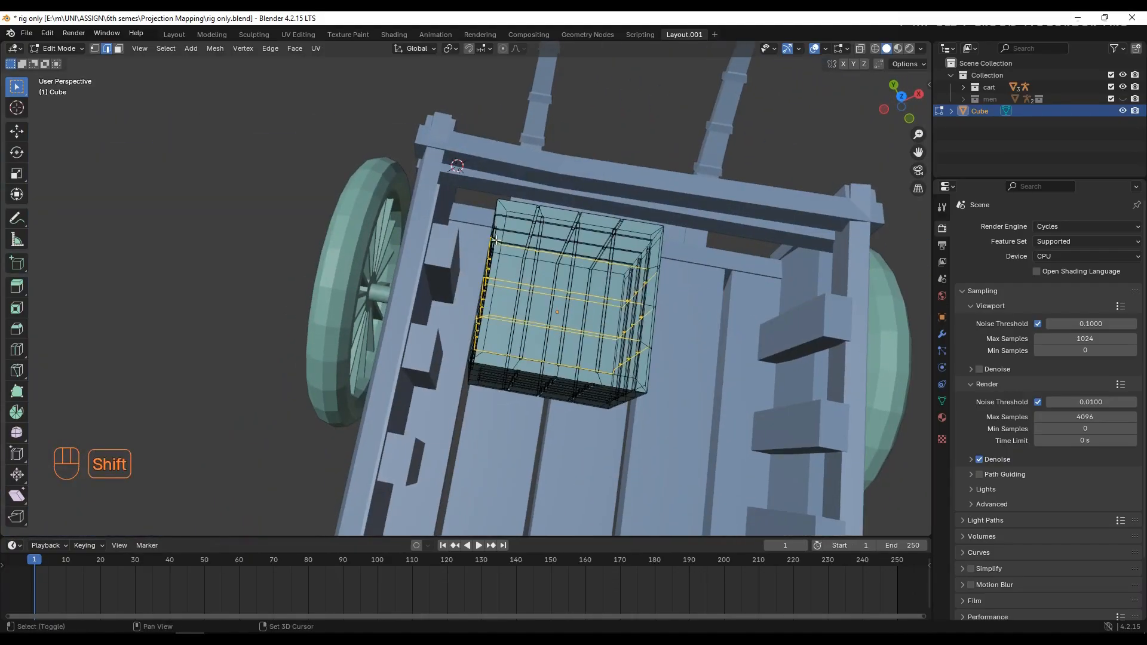
left_click(491, 281, "shift")
left_click(487, 323, "shift")
left_click(535, 216, "shift")
middle_click_drag(488, 320, 468, 292)
Bevel the new loops' panel segments, extrude the strips inward along their normals, and return to Object Mode
key("ctrl+b")
left_click(557, 255)
key("alt+e")
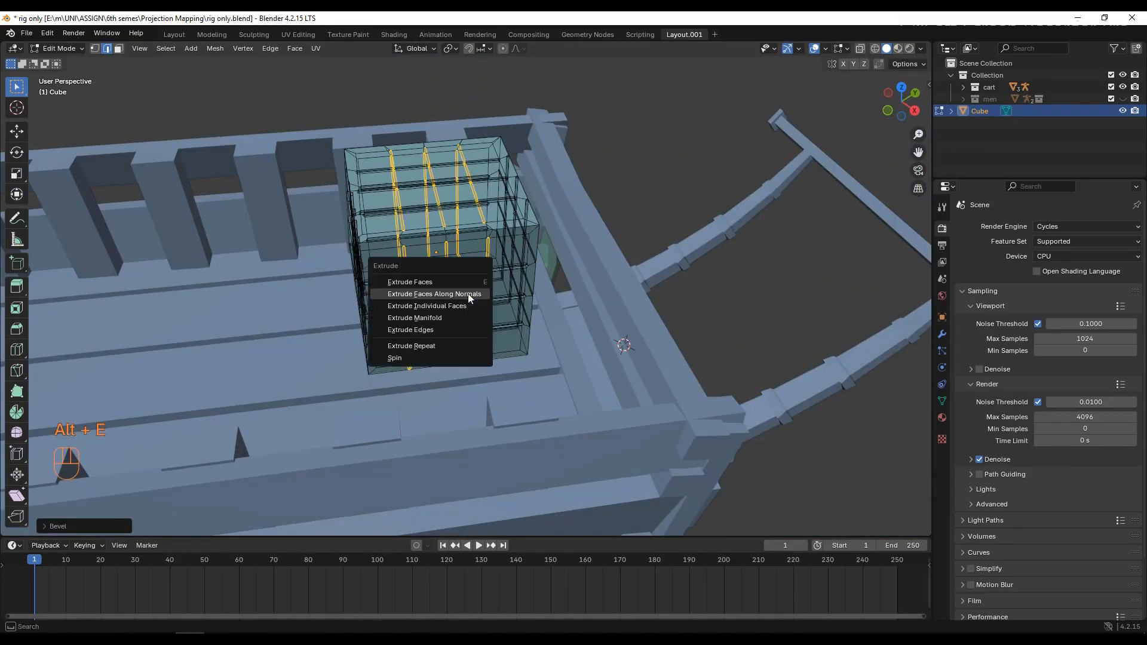
left_click(468, 294)
left_click(468, 322)
middle_click_drag(294, 99, 536, 275)
key("Tab")
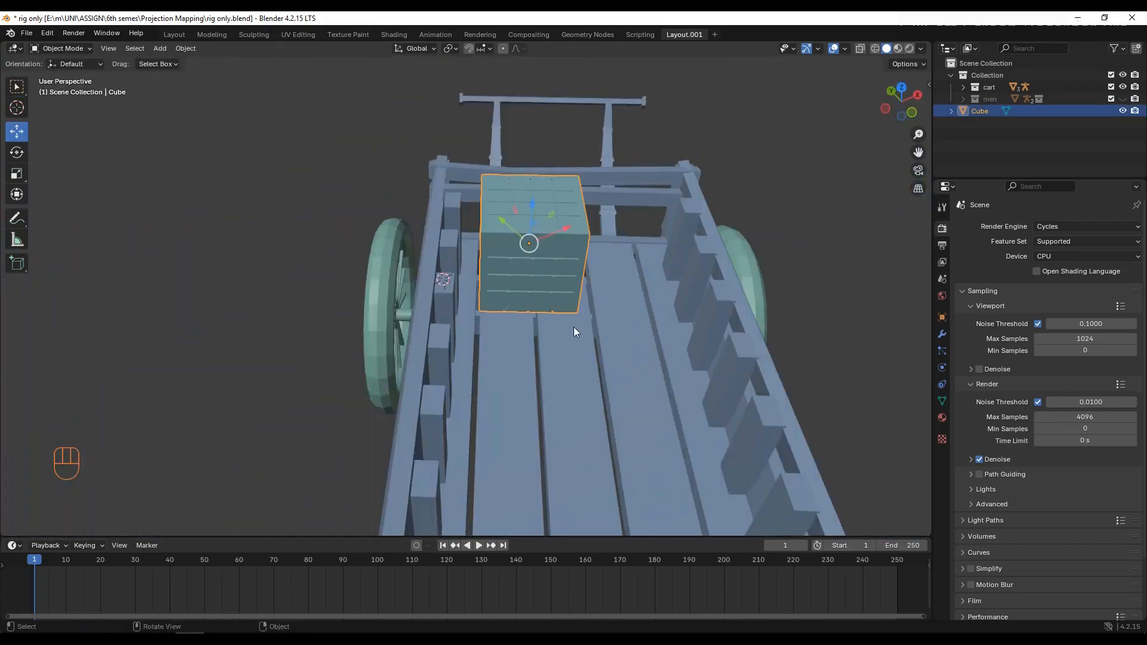
Duplicate the whole crate within the mesh along the X axis and place the copy beside the original
middle_click_drag(573, 332, 574, 351)
key("Tab")
key("l")
key("shift+d")
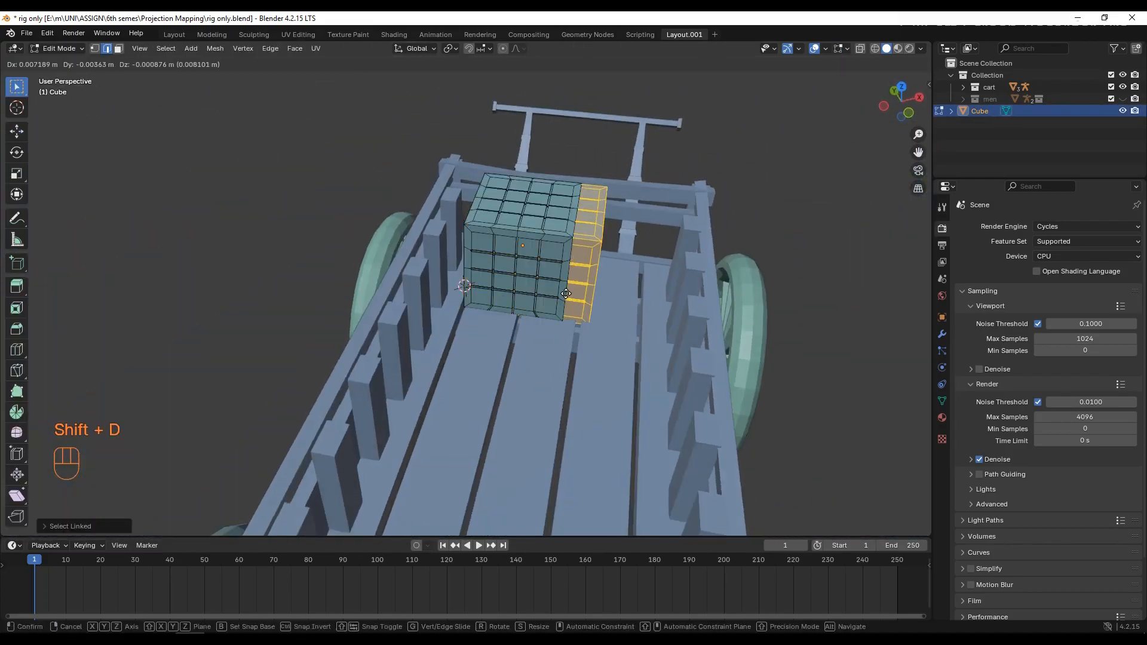
key("x")
left_click(637, 275)
left_click(17, 131)
left_click_drag(608, 195, 640, 228)
left_click_drag(704, 241, 666, 251)
Scale and reposition the crates to fit side by side at the cart's handle end, and save the file
key("shift+l")
key("shift+l")
key("l")
middle_click_drag(603, 318, 607, 328)
key("s")
left_click(603, 319)
left_click_drag(618, 244, 662, 254)
left_click(627, 281)
key("l")
left_click_drag(593, 239, 589, 233)
left_click(794, 209)
middle_click_drag(645, 280, 442, 323)
key("ctrl+s")
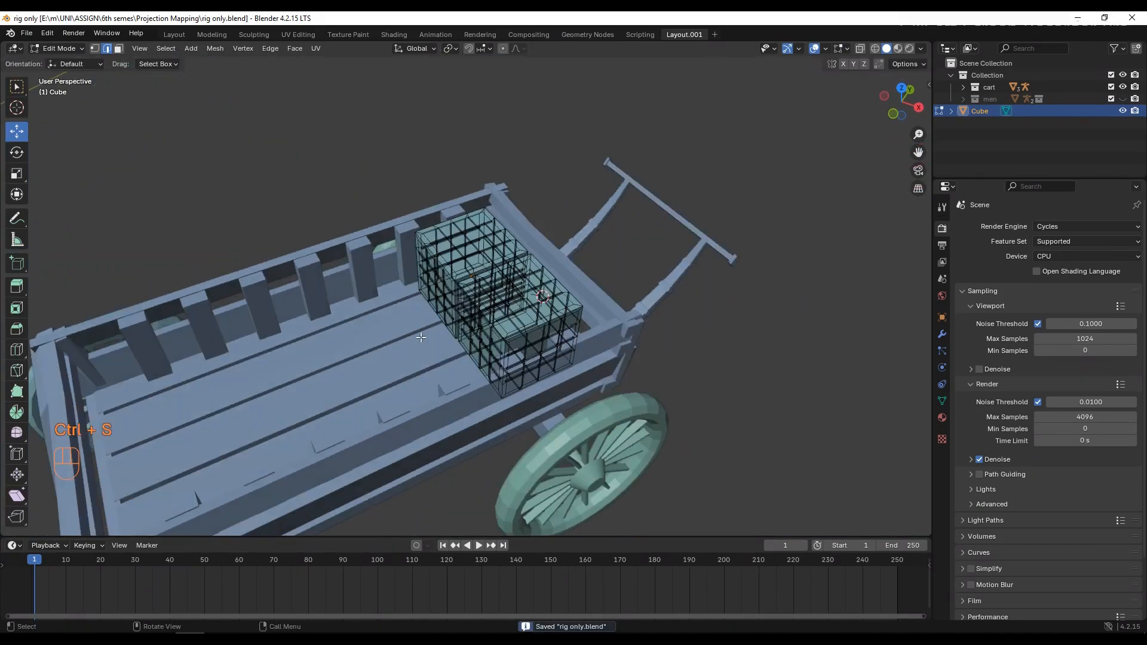
Duplicate both crates along the Y axis and place the copies at the cart bed's opposite end
key("Tab")
middle_click_drag(334, 334, 496, 317)
left_click(498, 316)
key("Tab")
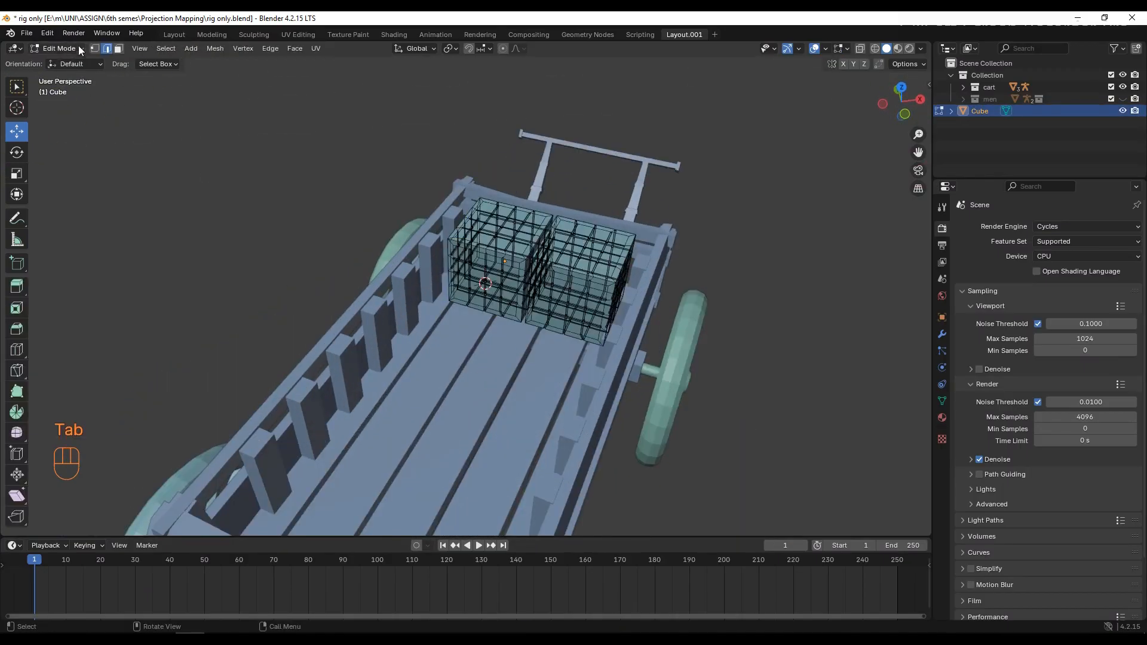
left_click(58, 48)
key("l")
key("l")
key("shift+d")
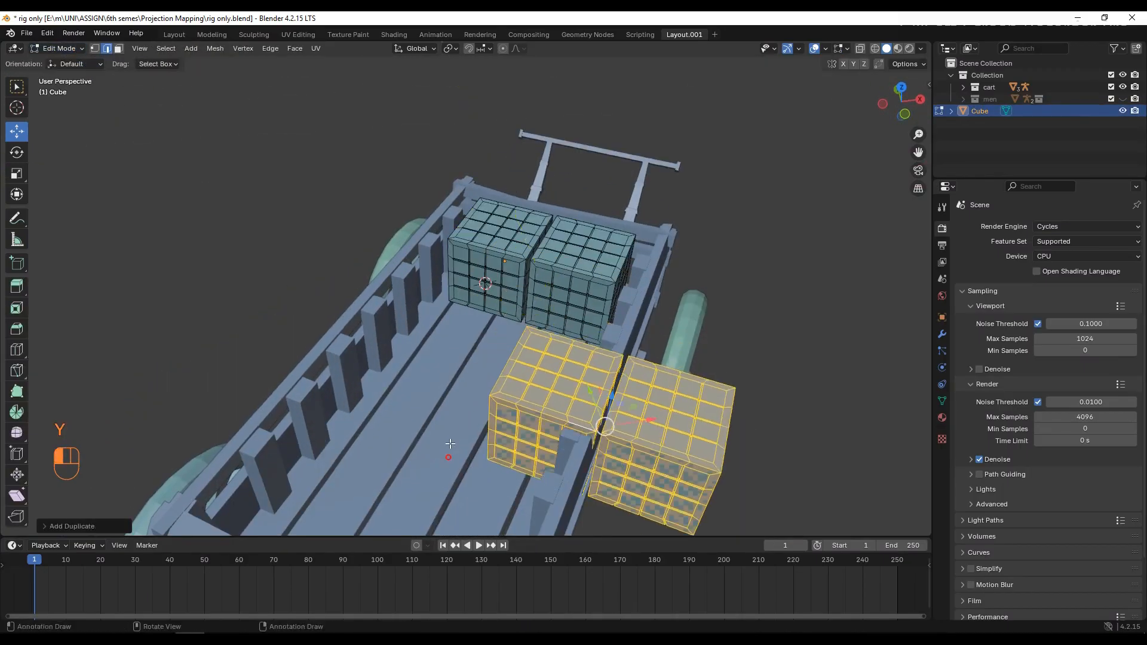
scroll(444, 365, "down", 3)
left_click_drag(444, 365, 441, 374)
middle_click_drag(441, 374, 400, 382)
scroll(388, 388, "up", 3)
Scale the copied crate pair to about 0.83, lower it onto the cart bed, and save the file
key("s")
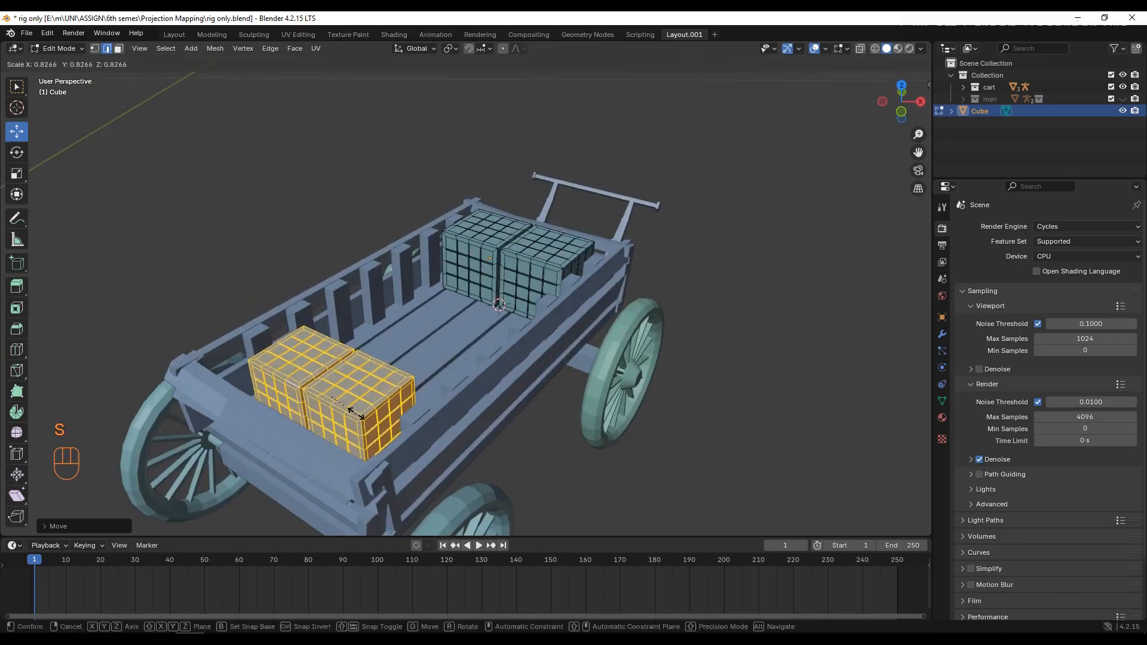
left_click(354, 410)
middle_click_drag(355, 418, 382, 385)
left_click_drag(428, 189, 427, 206)
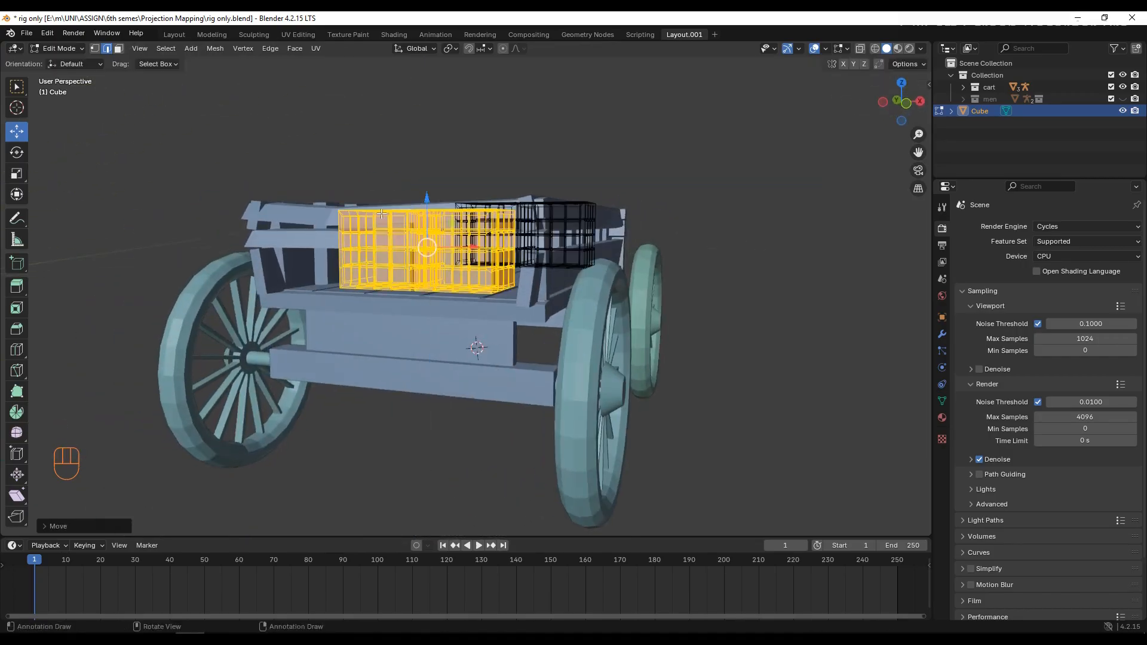
left_click(325, 216)
middle_click_drag(412, 305, 357, 357)
left_click(239, 382)
middle_click_drag(383, 406, 382, 430)
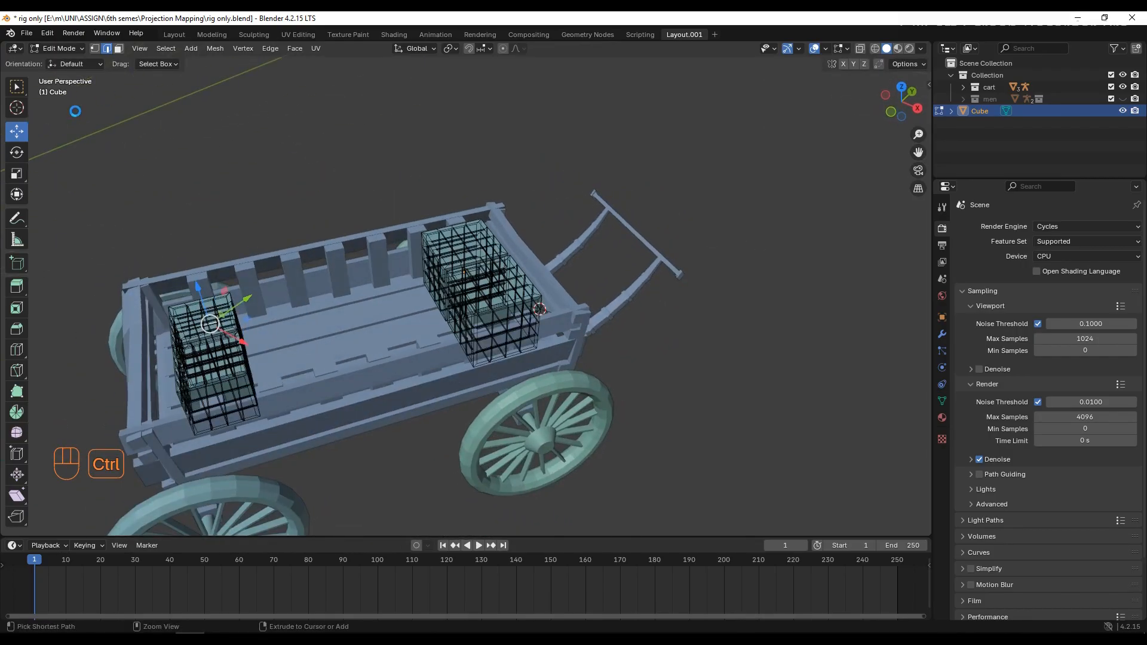
key("ctrl+s")
Add a cylinder with 22 vertices, a radius of 0.23 m and a depth of 0.48 m
key("shift+a")
left_click(261, 220)
scroll(471, 290, "down", 5)
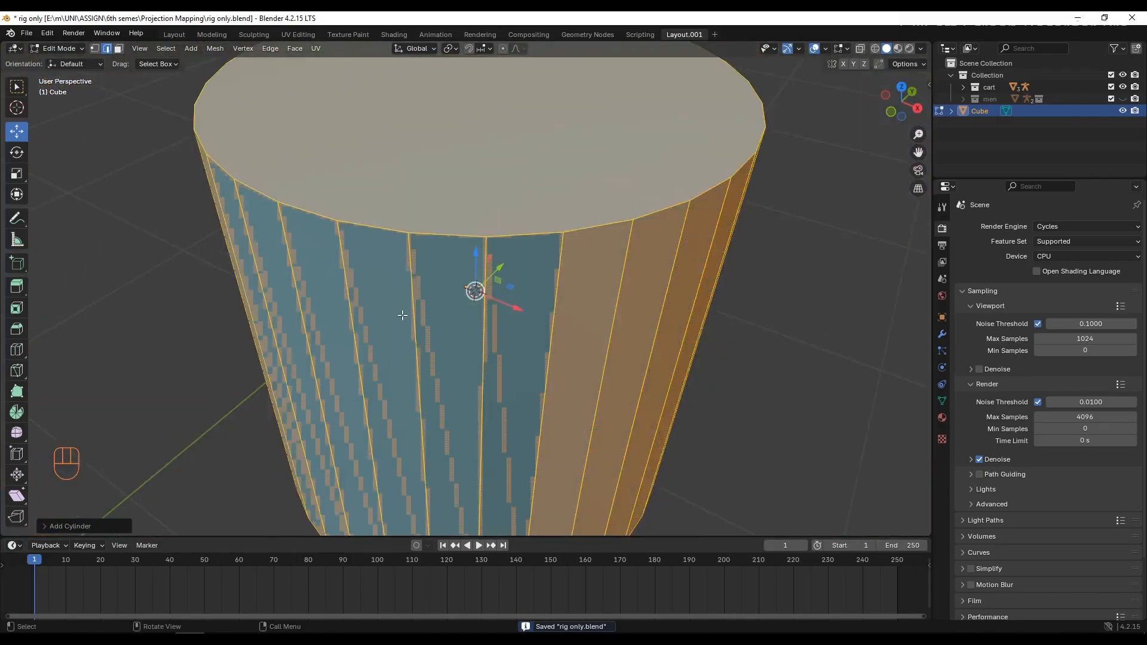
left_click_drag(152, 383, 131, 396)
left_click_drag(158, 411, 132, 410)
left_click_drag(156, 396, 119, 396)
mouse_move(157, 409)
left_mouse_down()
mouse_move(107, 410)
mouse_move(144, 396)
left_mouse_up()
scroll(414, 353, "up", 5)
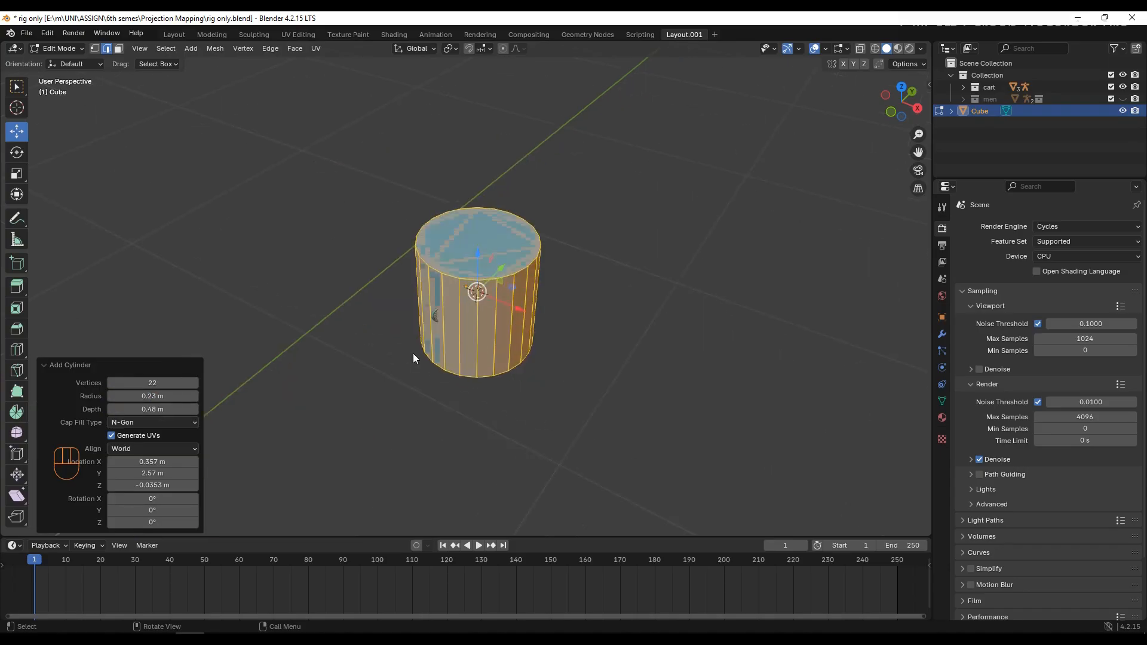
Scale the cylinder by 0.157 and move it above the cart bed
left_click(438, 407)
key("l")
key("s")
left_click(497, 313)
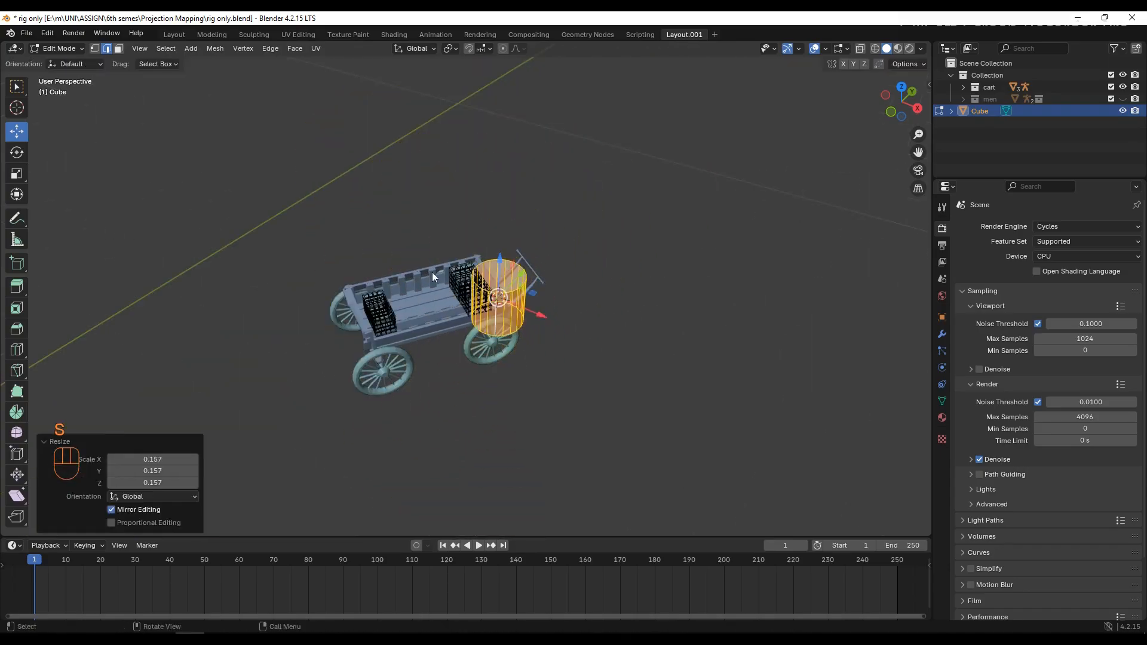
left_click_drag(500, 256, 501, 189)
left_click_drag(531, 245, 453, 213)
left_click_drag(442, 180, 396, 286)
key("ctrl+z")
middle_click_drag(478, 223, 431, 239)
scroll(431, 238, "up", 3)
left_click_drag(514, 111, 389, 145)
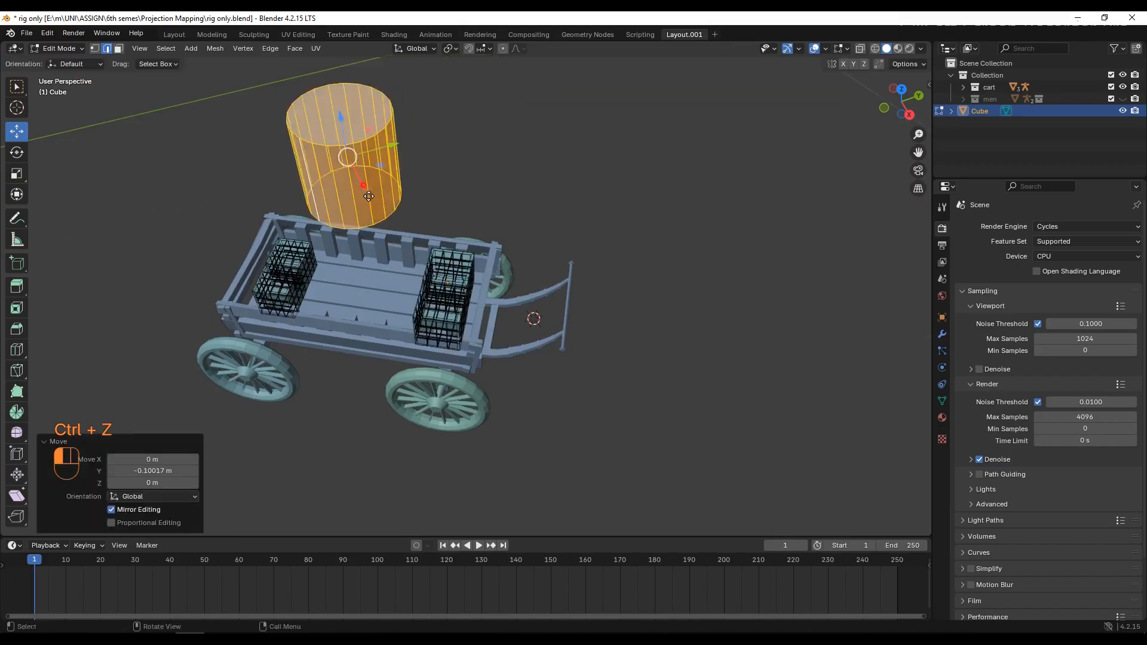
Scale the cylinder down further and lower it into the cart between the crate pairs
left_click_drag(365, 186, 424, 292)
key("s")
left_click(429, 305)
middle_click_drag(429, 306, 461, 272)
scroll(453, 262, "up", 3)
left_click_drag(427, 198, 422, 200)
left_click_drag(387, 169, 387, 245)
left_click_drag(420, 304, 343, 263)
Move the cylinder close to the handle-end crates, resize it, and set its height on the bed
middle_click_drag(358, 263, 427, 264)
scroll(430, 266, "up", 2)
left_click_drag(551, 279, 481, 340)
key("alt+z")
key("s")
left_click(471, 301)
left_click_drag(466, 331, 463, 314)
Select the cylinder in the cart and add three horizontal loop cuts around it
middle_click_drag(464, 340, 496, 326)
scroll(502, 334, "up", 3)
left_click(574, 386)
key("l")
key("ctrl+r")
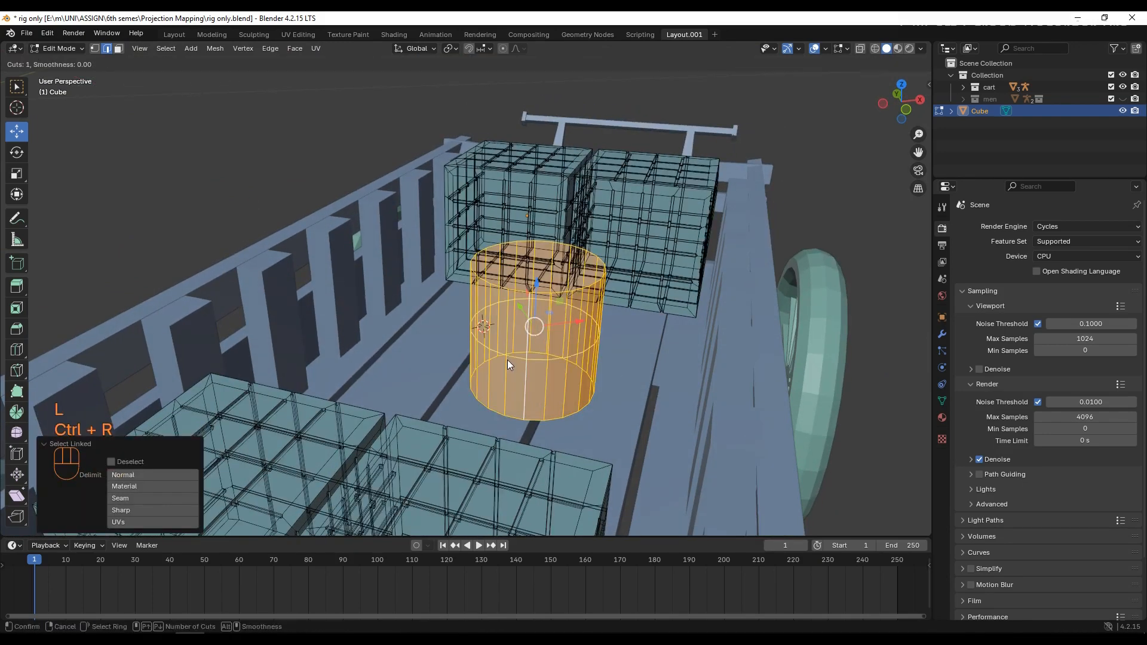
scroll(507, 360, "up", 2)
left_click(507, 360)
left_click(551, 393)
Scale the three new loops outward into a barrel bulge and resize the cylinder's bottom edge loop
key("s")
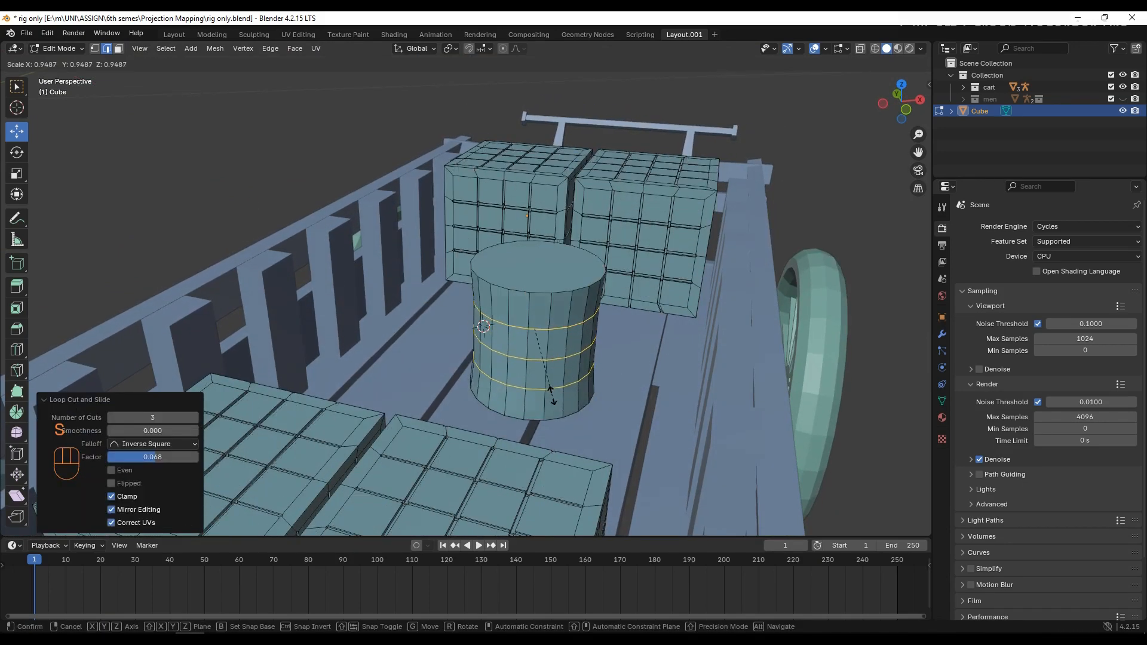
left_click(554, 409)
left_click(549, 420)
left_click(538, 420, "alt")
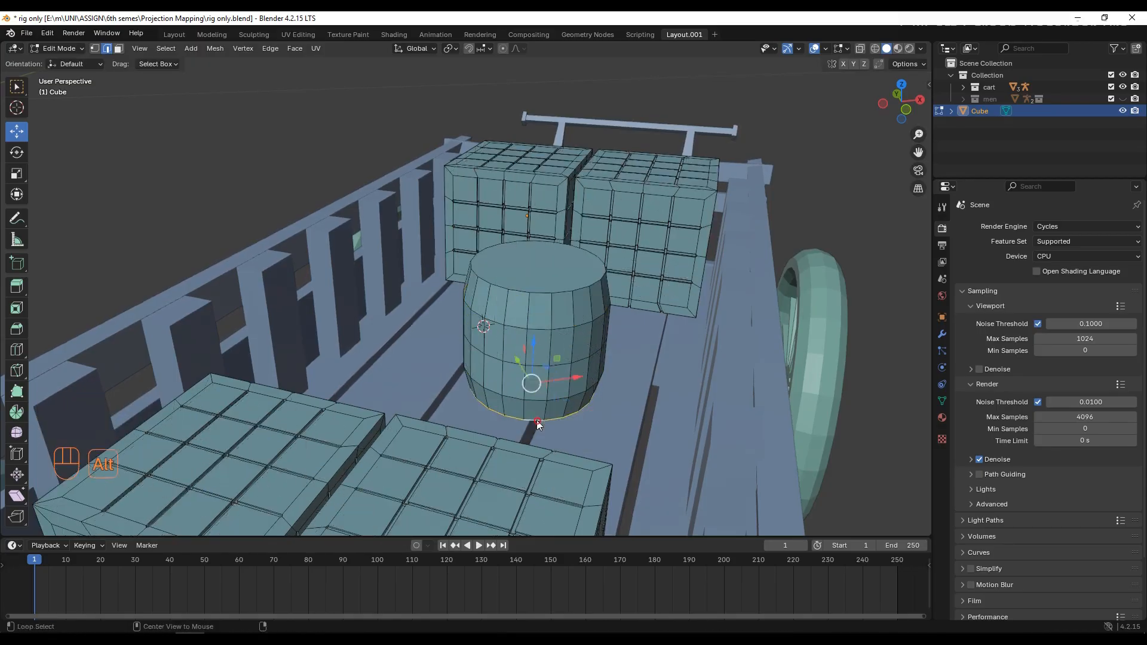
key("s")
left_click(540, 418)
Inset the barrel's top face by about 0.102 m and extrude it inward along its normals by about 0.044 m
middle_click_drag(590, 333, 602, 342)
left_click(561, 276)
key("3")
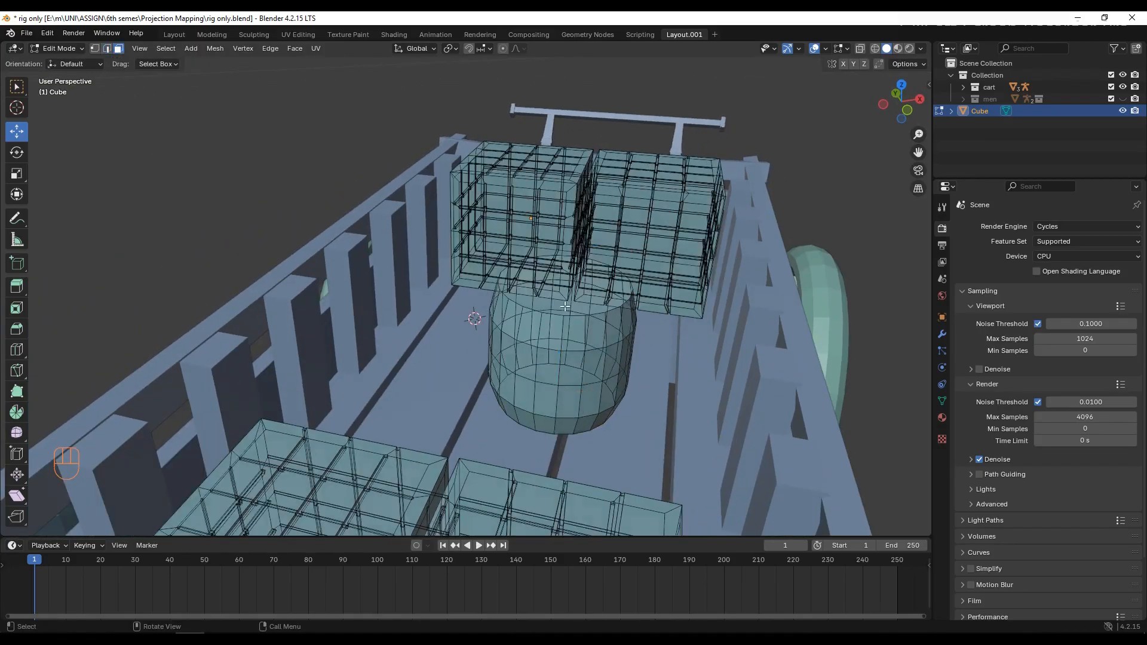
left_click(563, 280)
middle_click_drag(563, 283, 551, 317)
key("i")
left_click(560, 375)
key("alt+e")
left_click(548, 367)
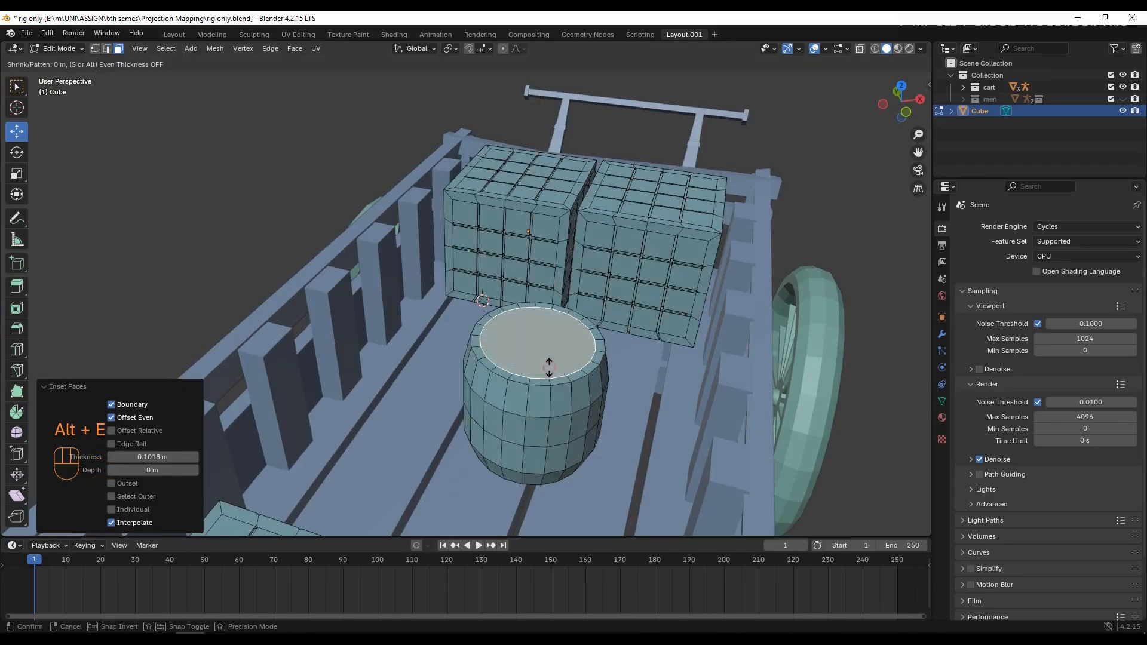
left_click(567, 476)
middle_click_drag(566, 472, 515, 436)
scroll(515, 418, "down", 1)
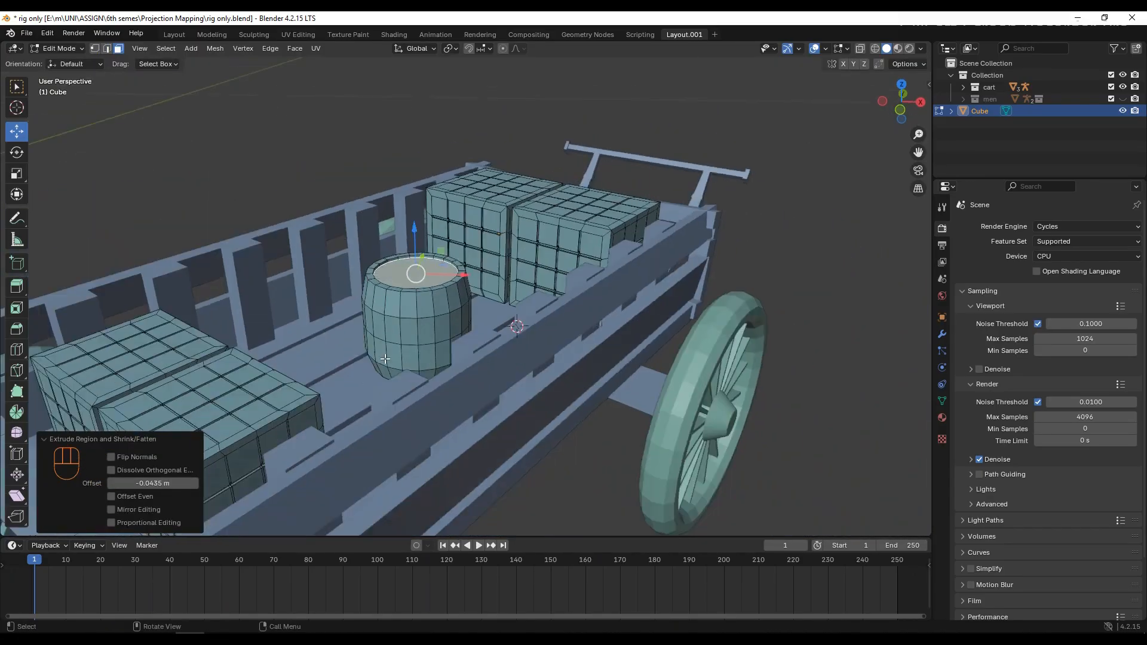
Select the whole barrel and move it across the bed toward the slatted side wall, adjusting its height
middle_click_drag(503, 299, 553, 329)
key("Tab")
left_click(550, 320)
key("Tab")
key("l")
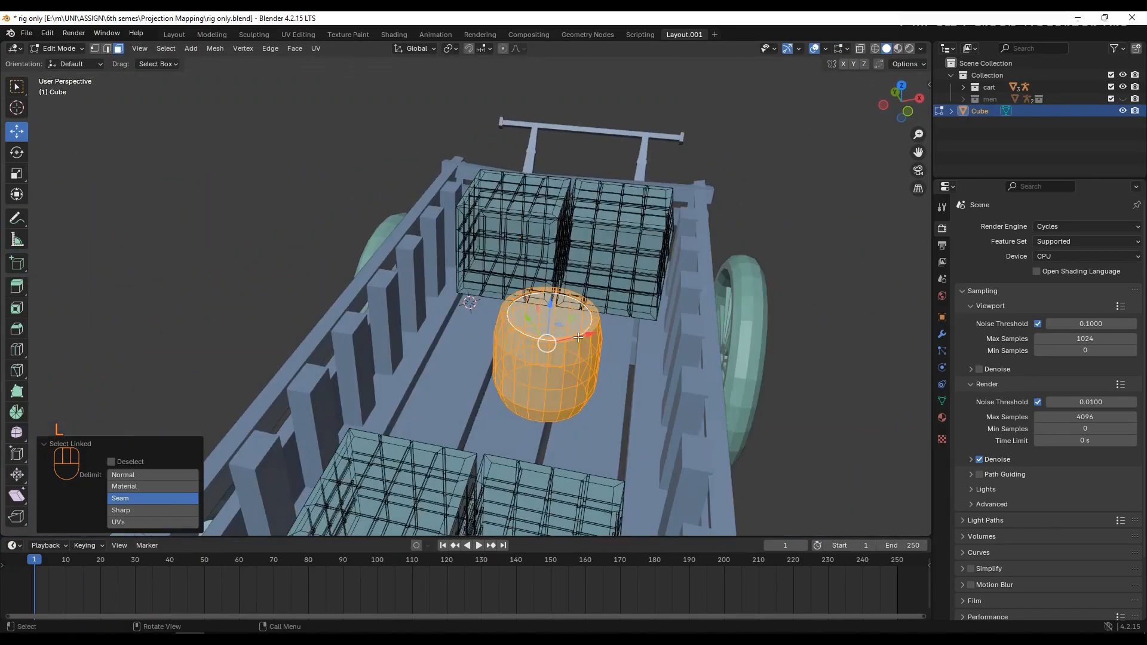
left_click_drag(651, 333, 543, 348)
left_click_drag(503, 318, 503, 328)
left_click_drag(482, 333, 464, 304)
middle_click_drag(465, 305, 427, 314)
Move the barrel up against the handle-end crates, fine-tuning its position along X and Y
scroll(427, 313, "down", 2)
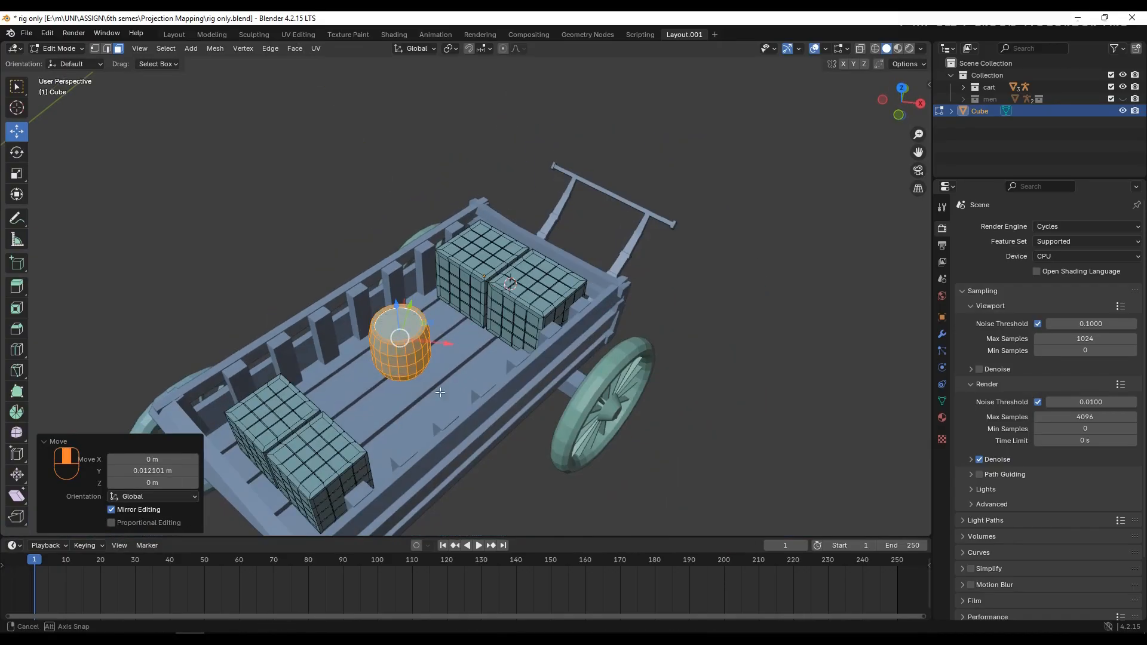
left_click_drag(412, 308, 416, 285)
left_click_drag(452, 317, 473, 322)
left_click_drag(434, 285, 438, 277)
middle_click_drag(418, 283, 456, 290)
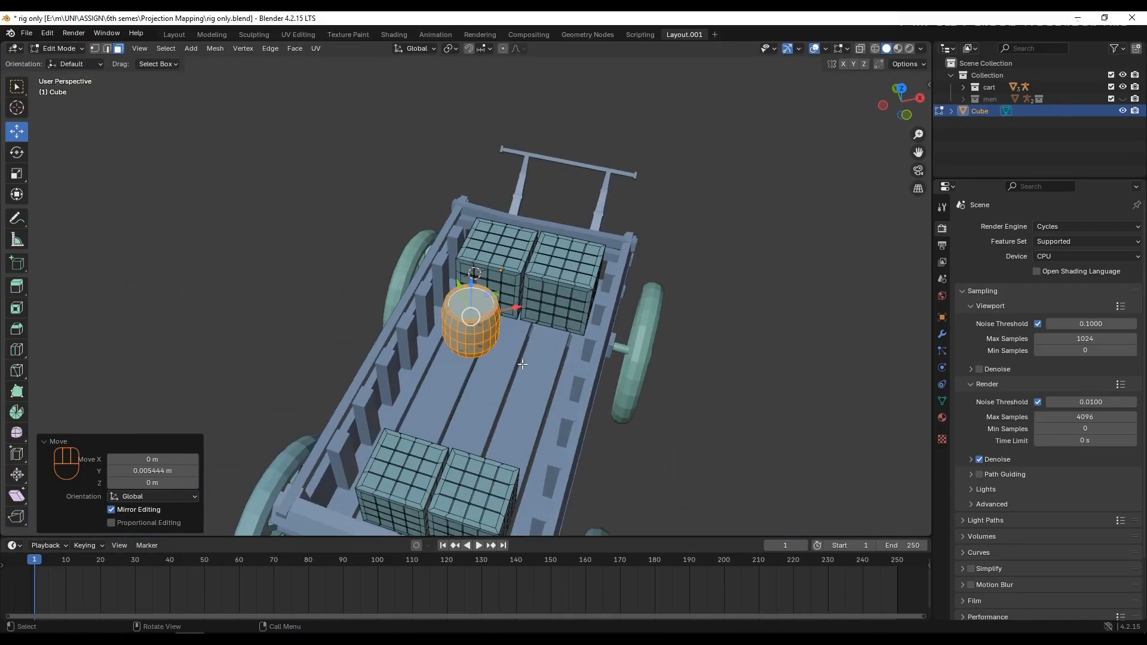
Duplicate the barrel along the X axis and place the copy beside it in front of the handle-end crates
key("shift+d")
key("x")
left_click(524, 276)
left_click_drag(525, 273, 578, 322)
Duplicate the first barrel about 0.038 m along negative Y, away from the handle
left_click(467, 297)
key("l")
key("shift+d")
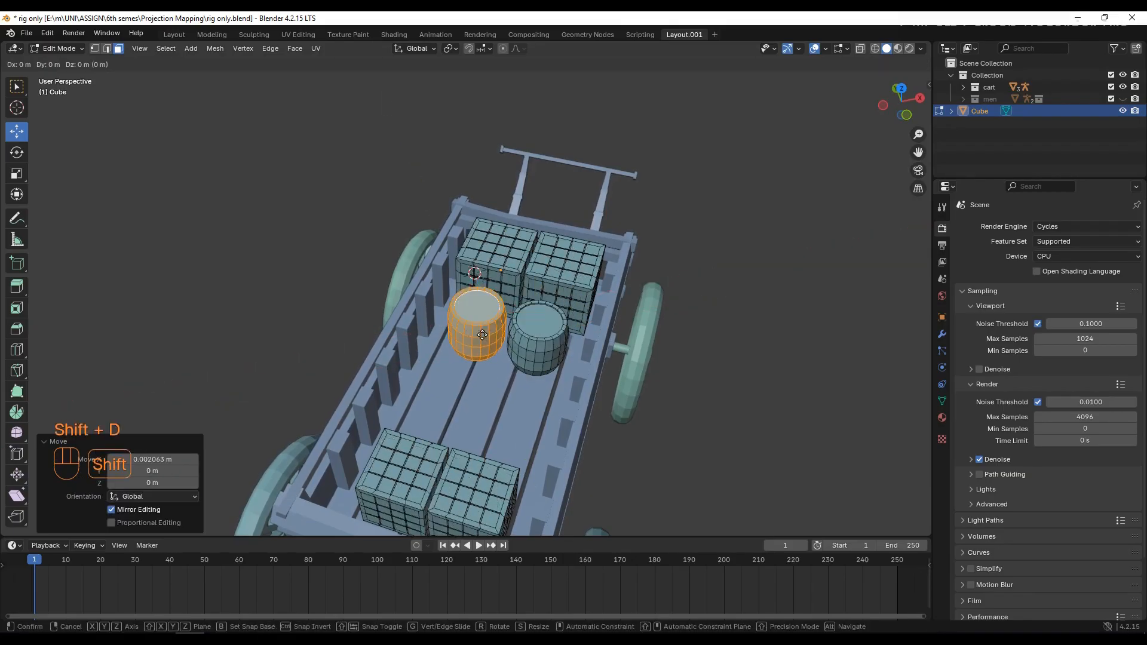
key("y")
left_click(472, 411)
Rotate the third barrel onto its side, scale it by 0.917, and place it behind the first upright barrel
left_click(17, 152)
middle_click_drag(454, 364, 467, 349)
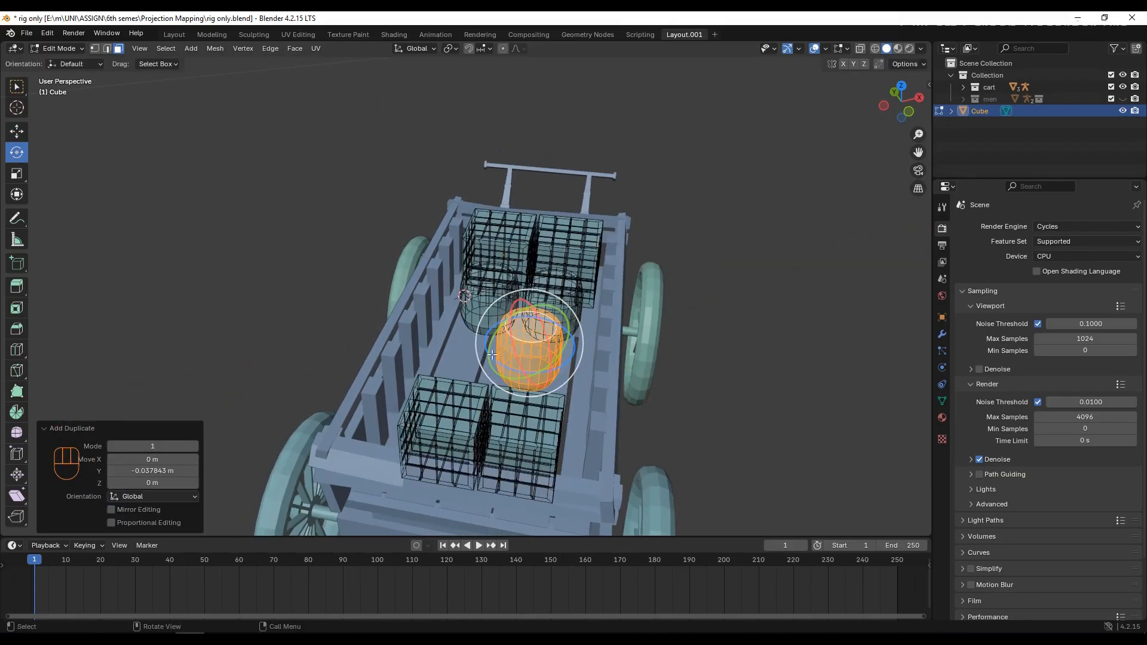
left_click_drag(501, 358, 499, 307)
key("ctrl+z")
left_click_drag(560, 319, 543, 324)
middle_click_drag(538, 333, 546, 353)
left_click_drag(552, 353, 525, 367)
left_click(535, 411)
middle_click_drag(535, 411, 488, 304)
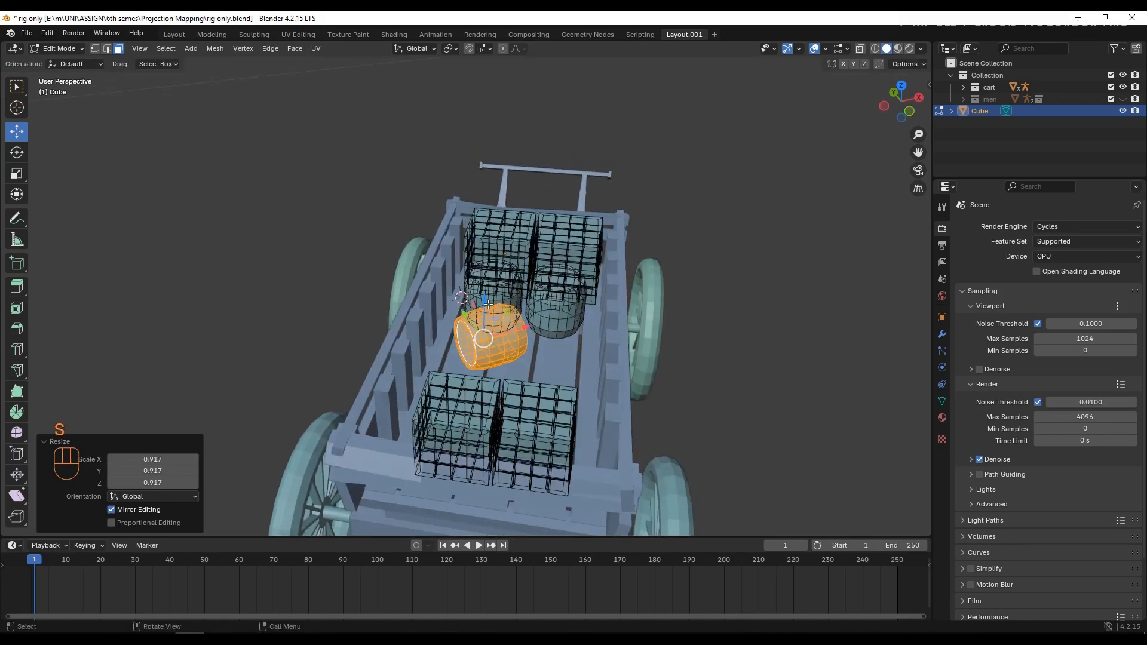
Adjust the lying barrel's position and duplicate it toward the opposite side of the bed
left_click_drag(492, 334, 492, 337)
middle_click_drag(492, 337, 481, 342)
scroll(482, 341, "up", 1)
left_click_drag(460, 343, 604, 393)
key("shift+d")
left_click(557, 390)
middle_click_drag(605, 393, 639, 394)
left_click(518, 426)
key("l")
left_click_drag(507, 376, 500, 369)
Select the duplicated lying barrel and rotate it around several axes until it leans diagonally
left_click(597, 432)
key("l")
middle_click_drag(597, 429, 536, 443)
left_click(17, 153)
left_click_drag(509, 422, 527, 393)
left_click_drag(580, 452, 574, 458)
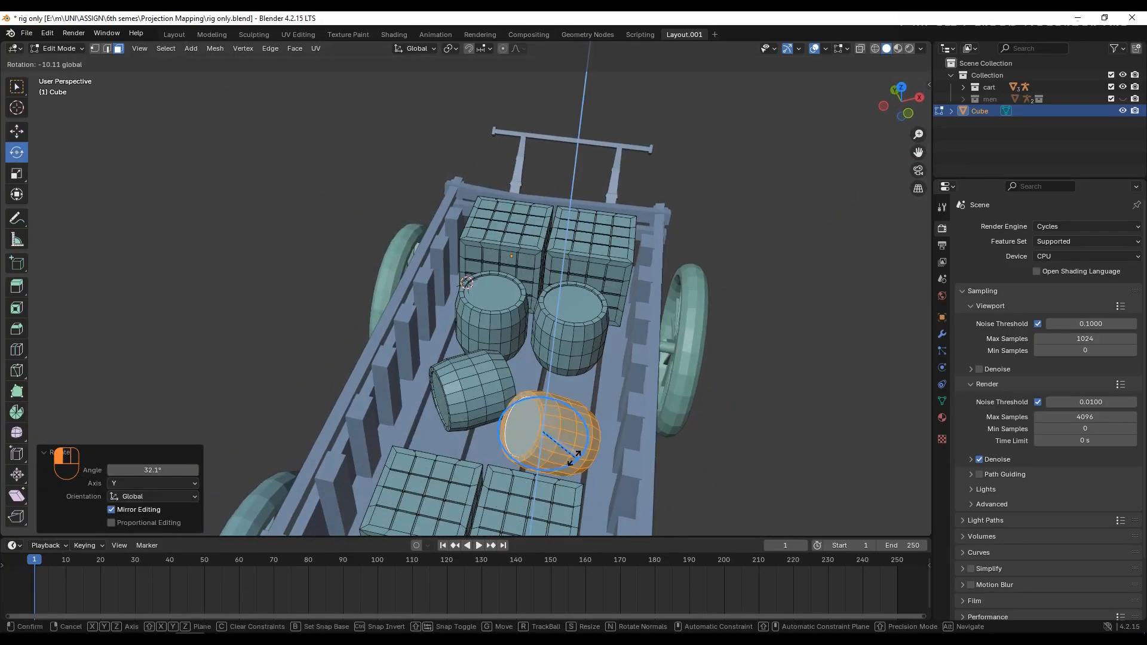
left_click_drag(510, 428, 537, 374)
Shift the leaning barrel slightly along X, enlarge it by about 1.05, and adjust its position on the bed
left_click(17, 131)
left_click(16, 153)
left_click(17, 131)
left_click_drag(574, 397, 585, 400)
key("s")
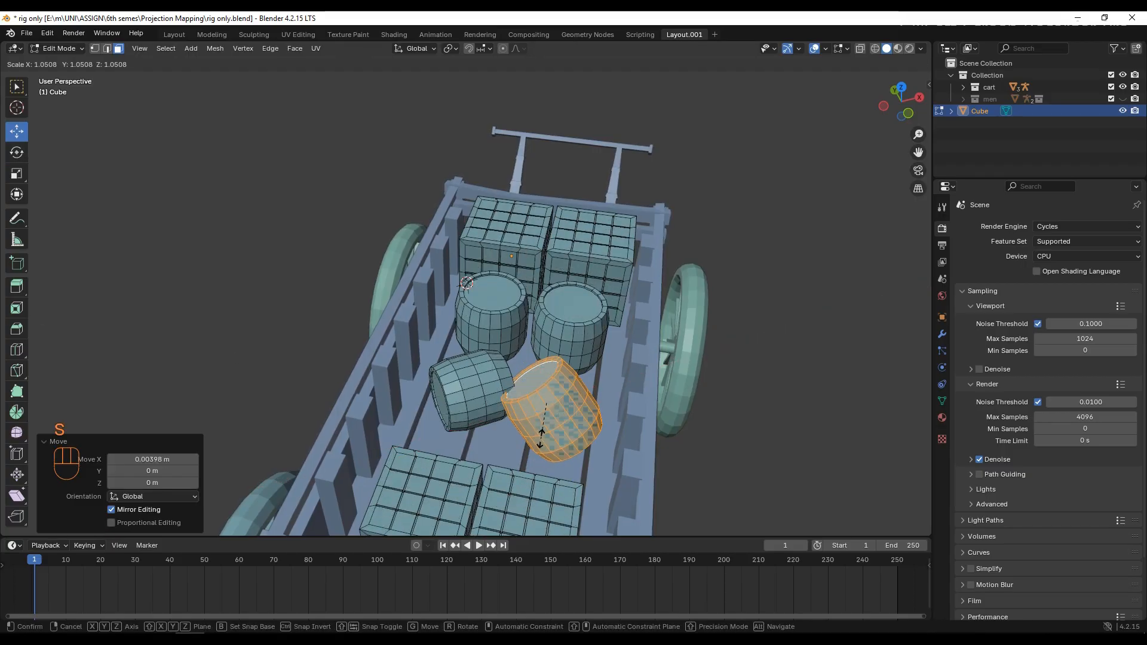
left_click(541, 441)
left_click_drag(528, 373, 526, 370)
Rotate the leaning barrel to a more upright angle and deselect it
mouse_move(587, 512)
middle_mouse_down()
mouse_move(576, 473)
mouse_move(586, 499)
mouse_move(615, 501)
mouse_move(594, 513)
middle_mouse_up()
left_click(17, 153)
left_click_drag(570, 394, 589, 422)
left_click(17, 132)
left_click(747, 484)
scroll(747, 484, "down", 2)
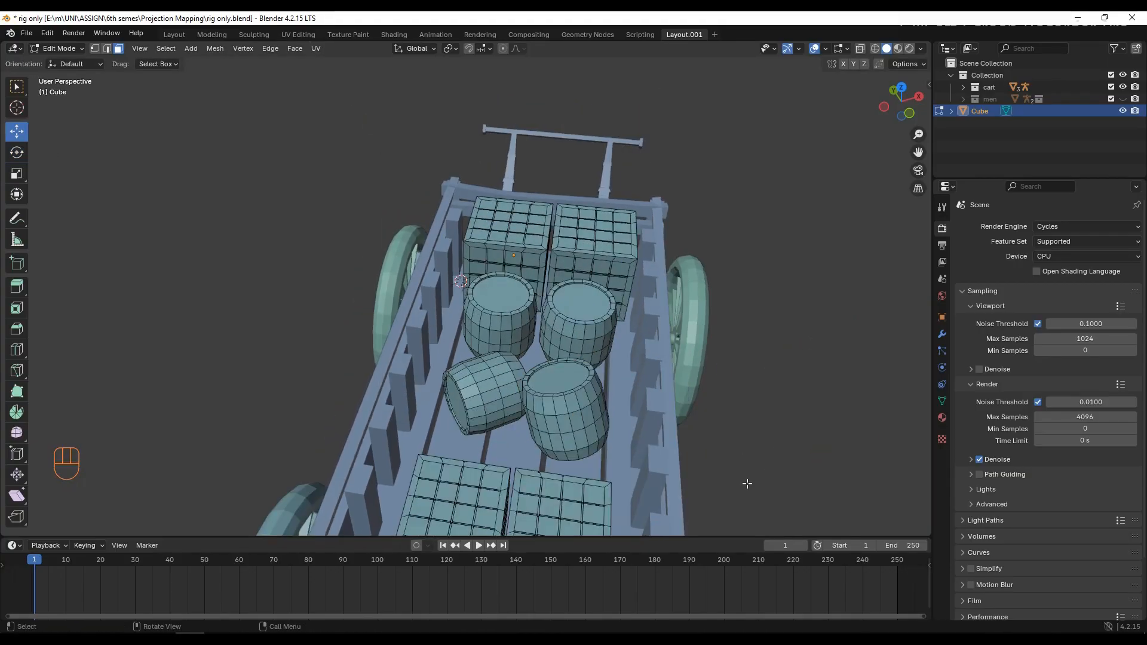
Leave Edit Mode and select the combined crates-and-barrels object
middle_click_drag(747, 484, 478, 299)
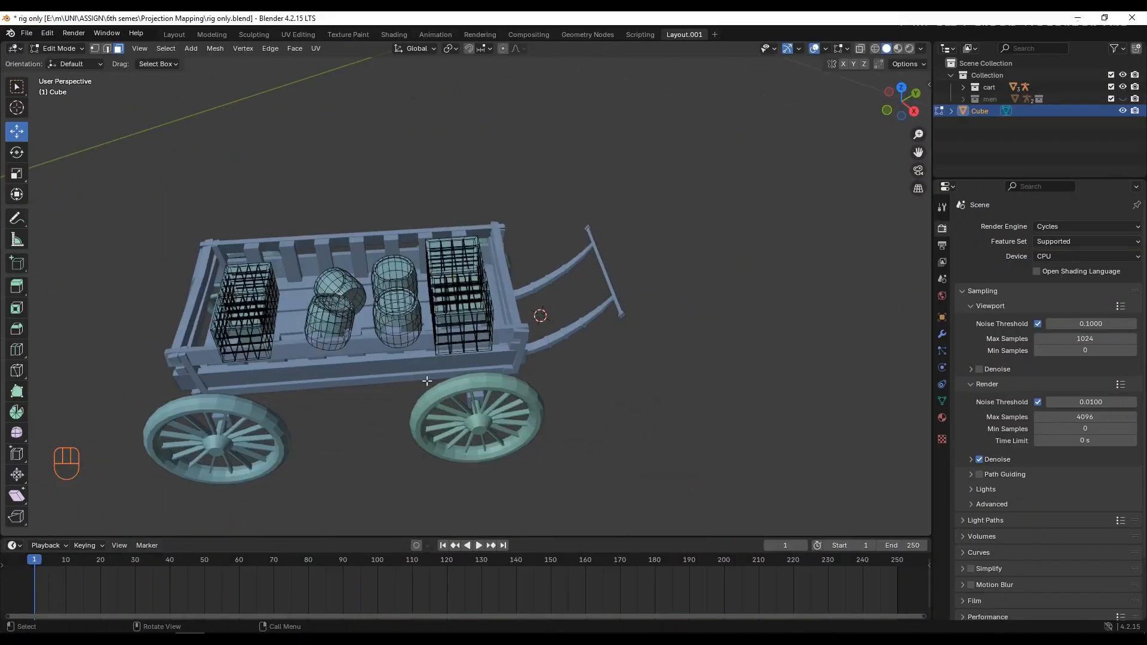
key("Tab")
left_click(450, 291)
middle_click_drag(361, 310, 435, 306)
key("Tab")
key("Tab")
scroll(456, 312, "up", 1)
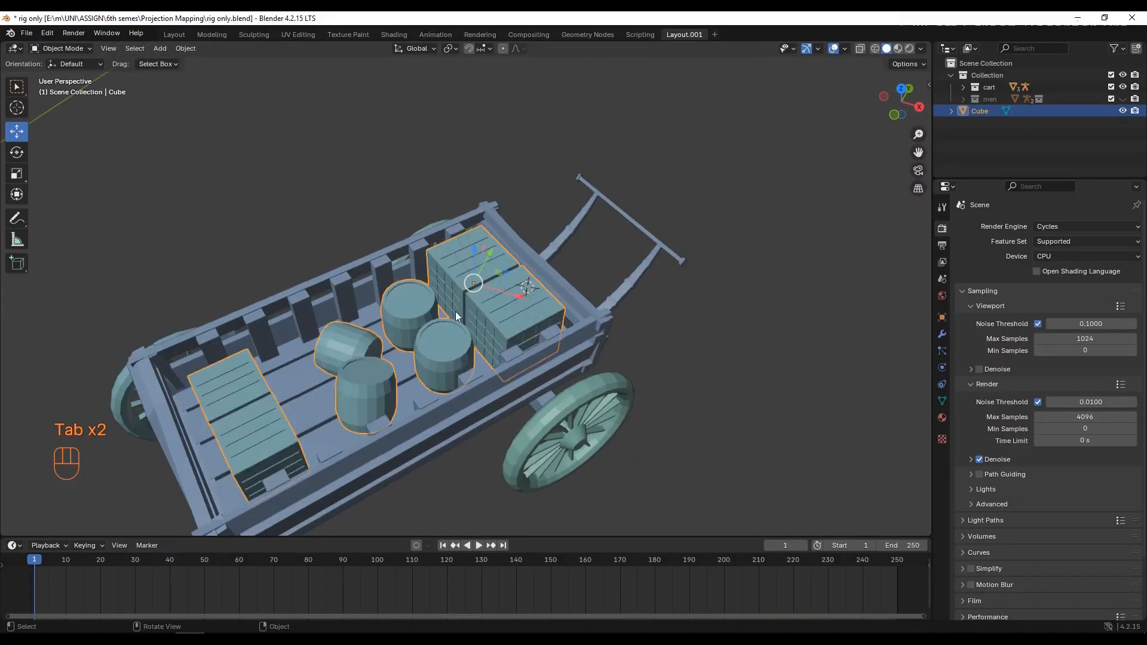
scroll(459, 312, "down", 1)
Create a new material for the crates and barrels with a dark brown base color
left_click(940, 419)
left_click(1002, 282)
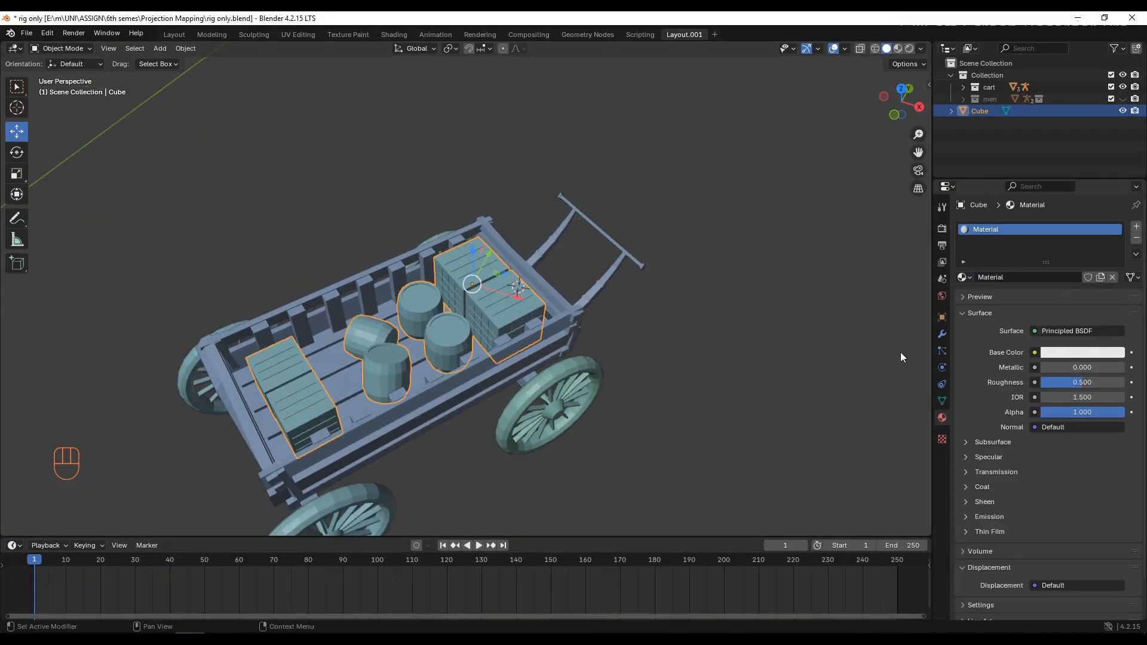
left_click(1082, 352)
left_click_drag(1115, 206, 1115, 245)
left_click_drag(1047, 223, 1049, 234)
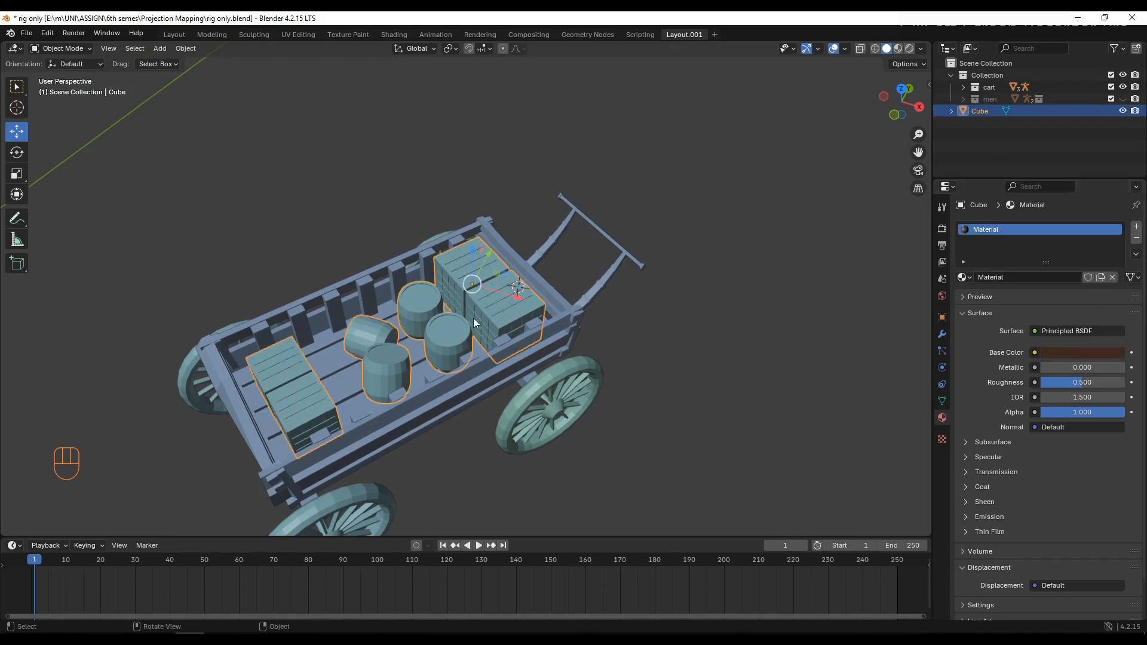
Try to separate one of the handle-end crates into its own object
key("Tab")
scroll(475, 323, "up", 2)
key("l")
key("p")
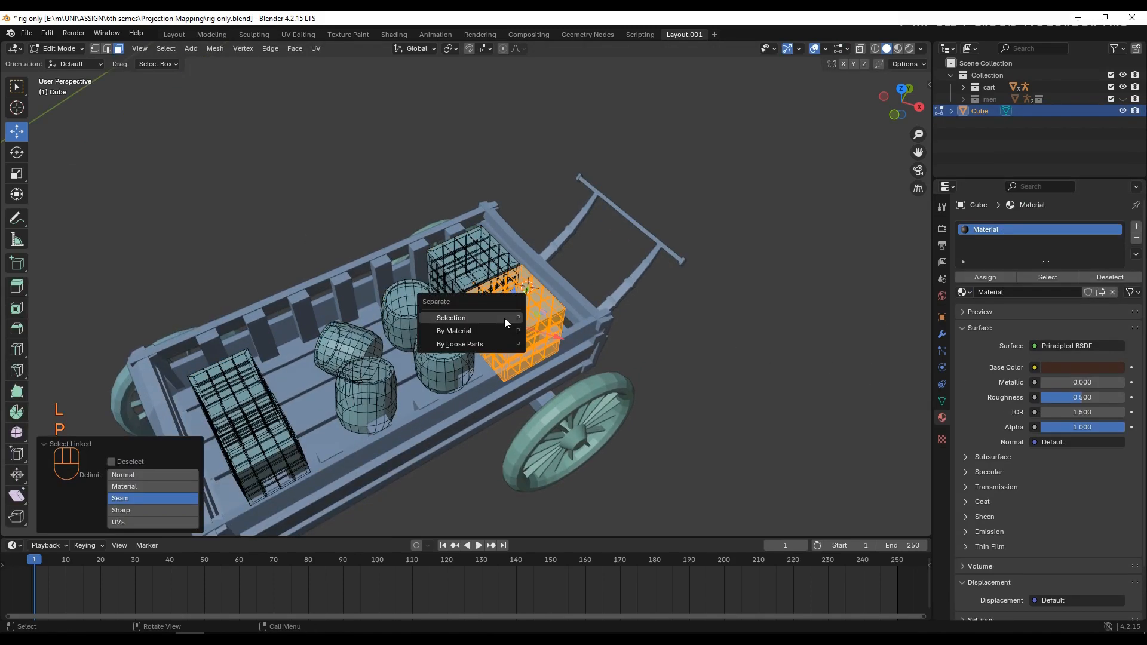
left_click(504, 324)
key("Tab")
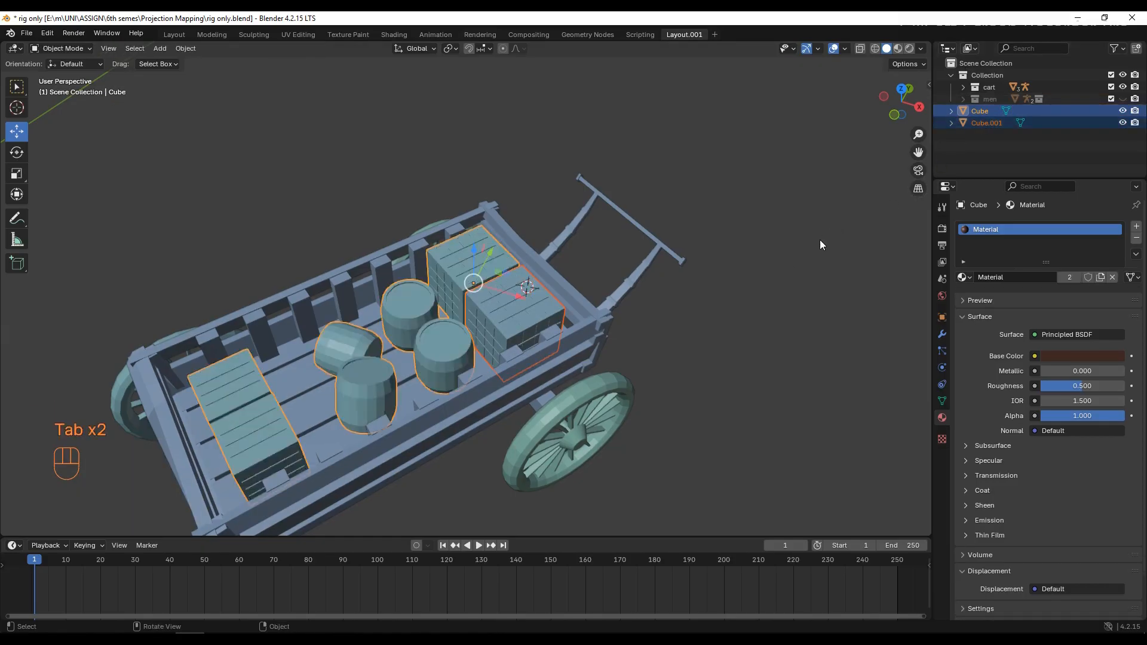
left_click(516, 327)
left_click(456, 269)
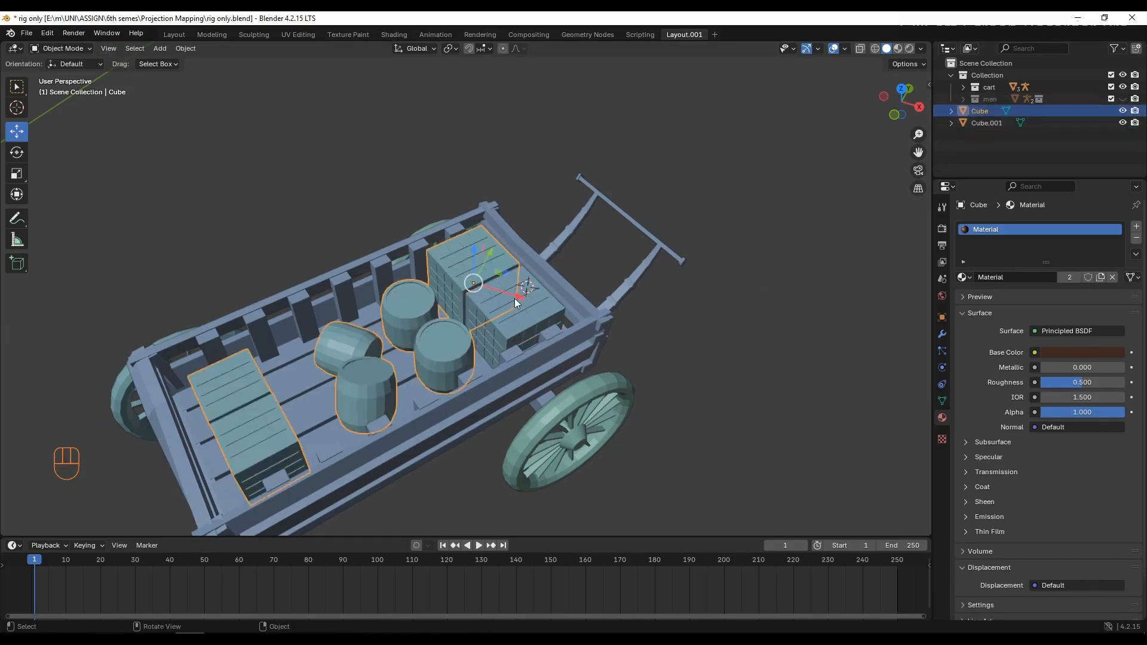
Undo the separation of the handle-end crate
key("ctrl+z")
key("ctrl+z")
key("ctrl+z")
key("ctrl+z")
key("ctrl+z")
key("ctrl+z")
key("ctrl+z")
key("ctrl+z")
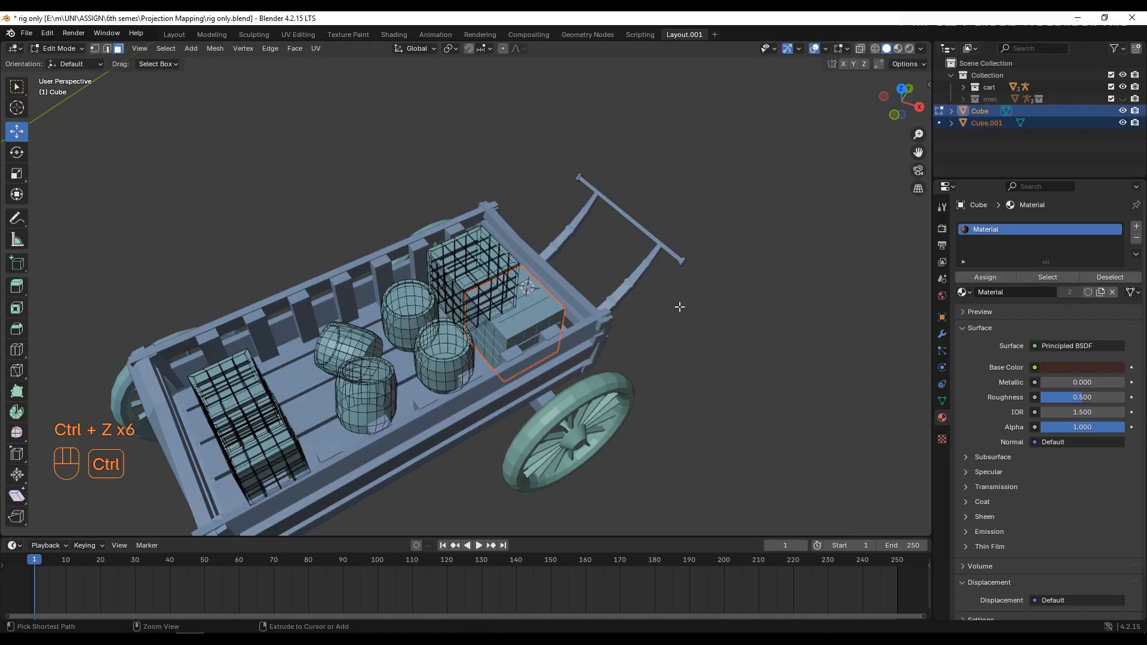
Return to Object Mode and save the file
key("Tab")
left_click(514, 329)
middle_click_drag(514, 329, 525, 346)
key("ctrl+s")
left_click(563, 386)
Scrub the timeline forward to preview the cart's movement and undo the frame change
scroll(564, 386, "down", 8)
left_click_drag(57, 561, 201, 556)
key("ctrl+z")
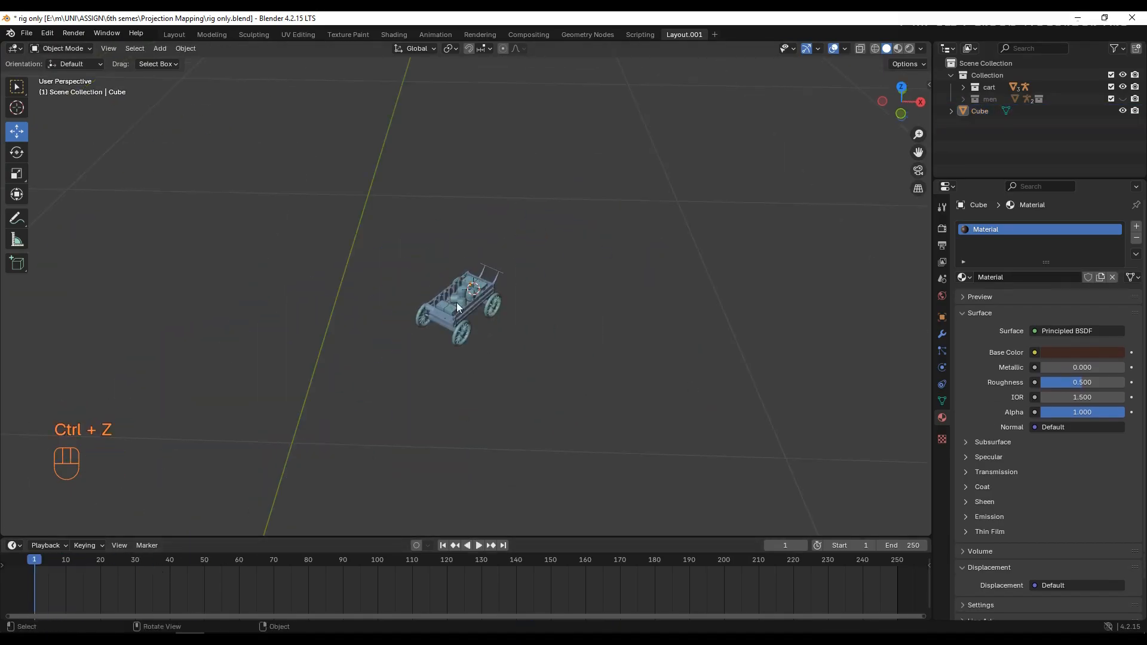
Select the cart's front wheels, body and back wheels in turn to examine their keyframes
left_click(488, 272)
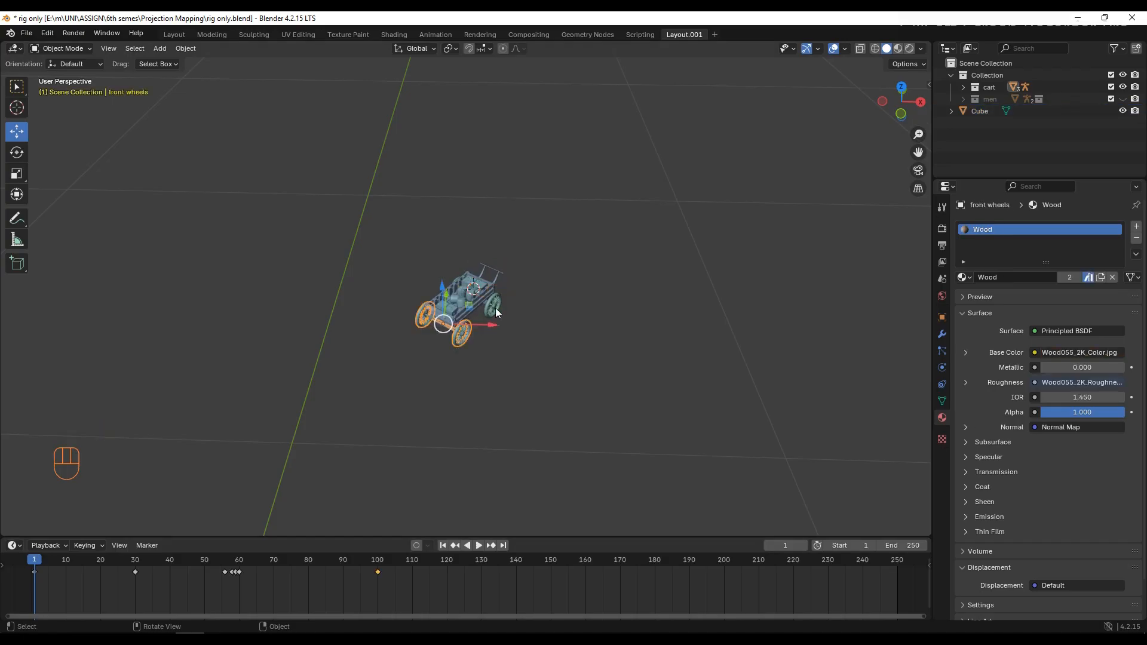
left_click(467, 307)
scroll(467, 307, "up", 5)
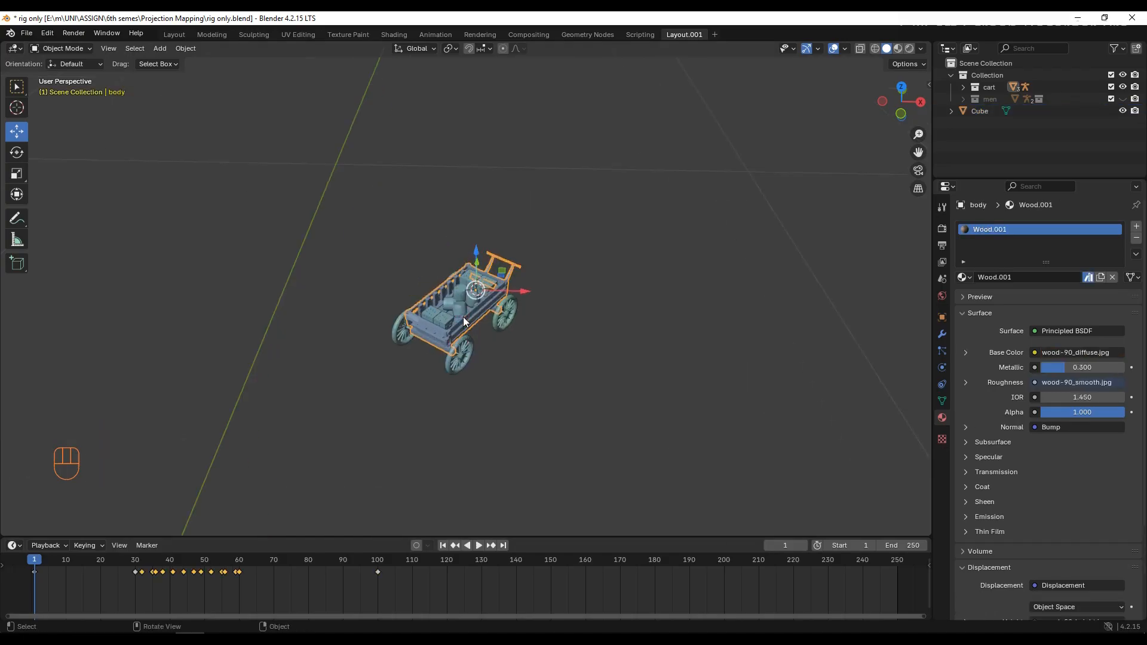
left_click(468, 411)
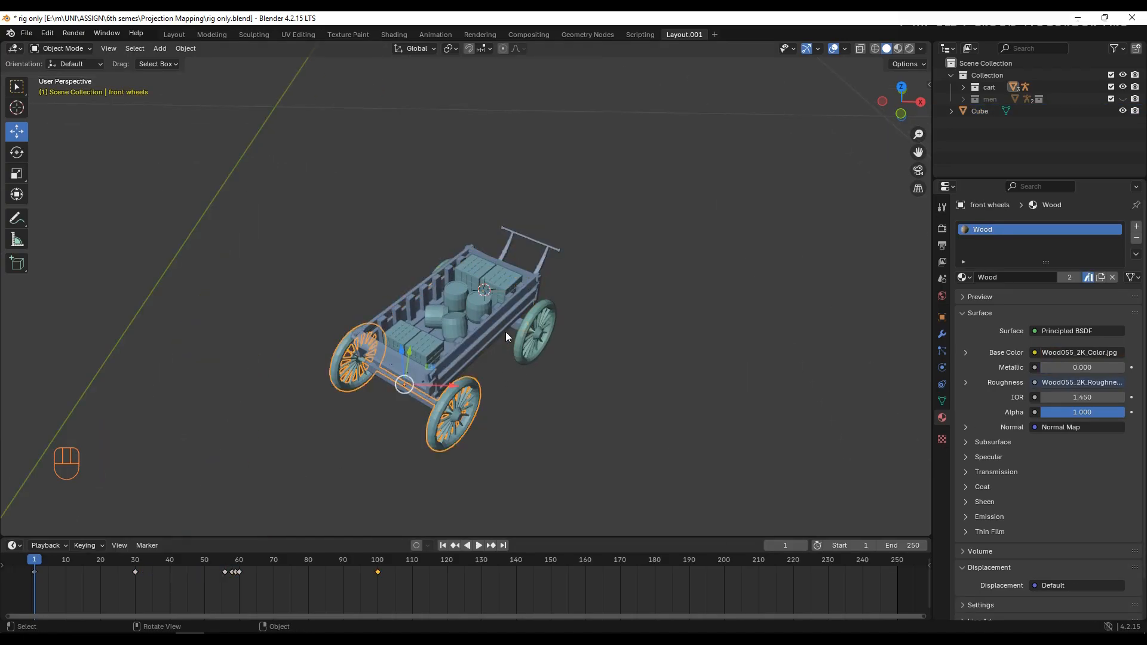
left_click(471, 346)
left_click(533, 346)
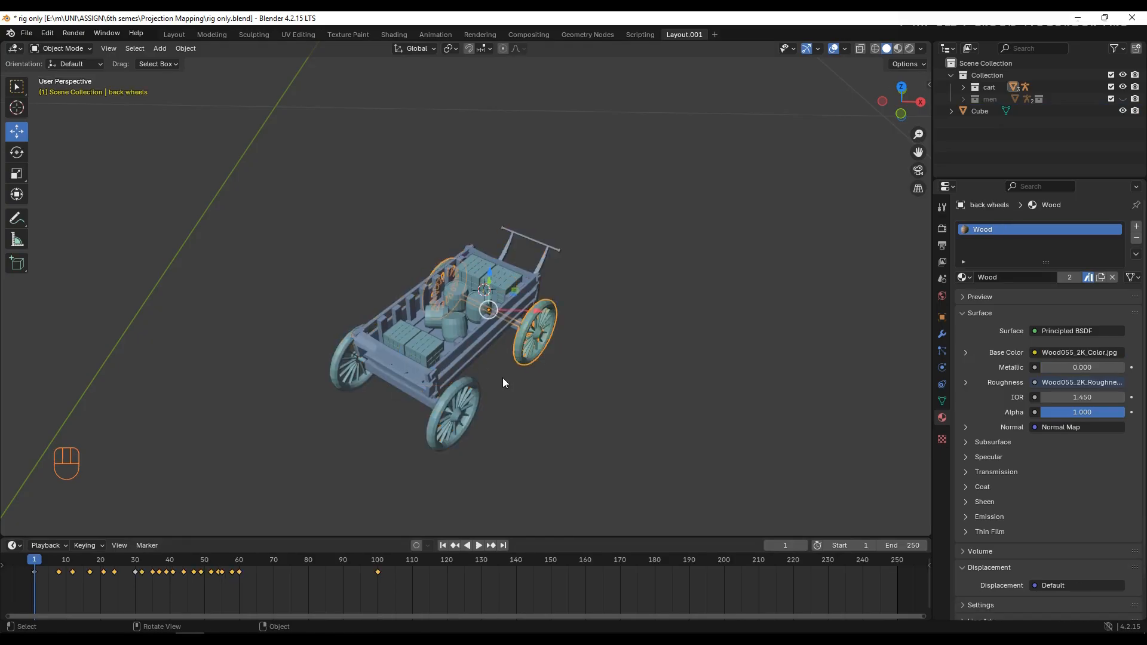
Play the animation with the cart body selected and return to frame 1
left_click(465, 347)
key("space")
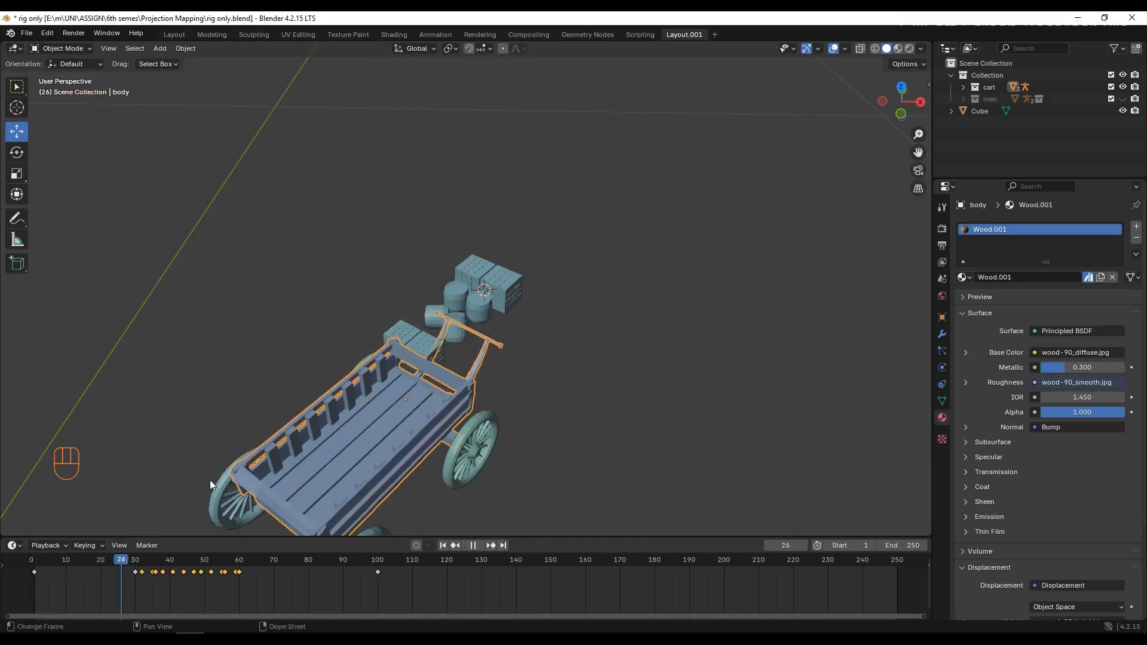
left_click_drag(117, 565, 34, 570)
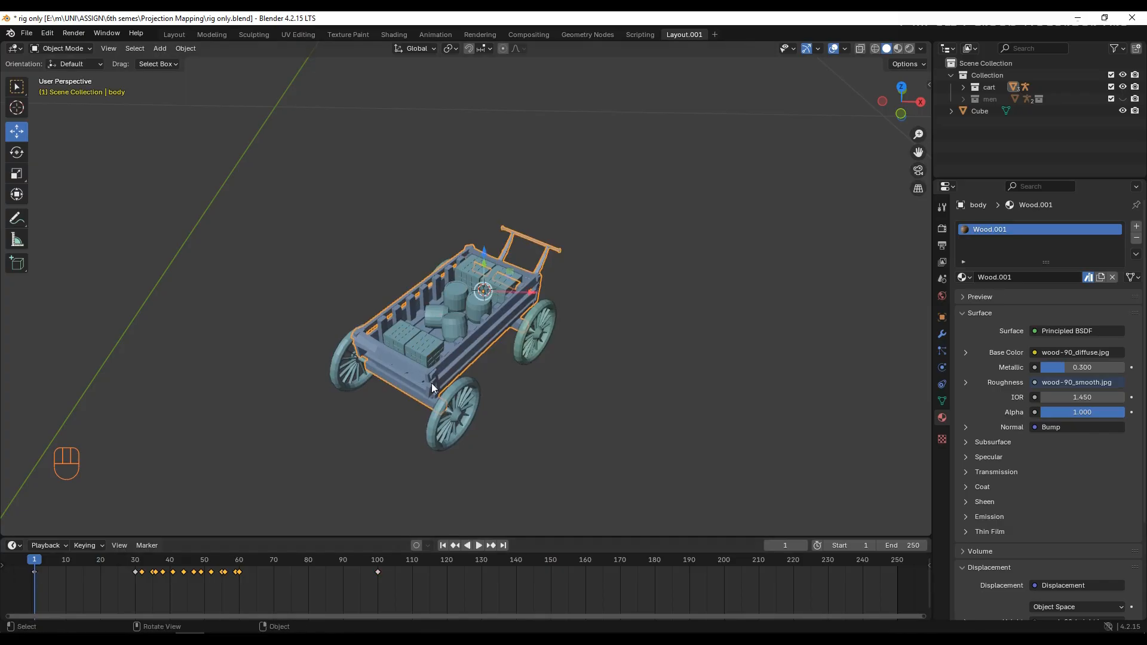
Select the cart body and the crates-and-barrels object and parent them with Object (Keep Transform), making the load the parent
left_click(461, 410)
left_click(481, 392)
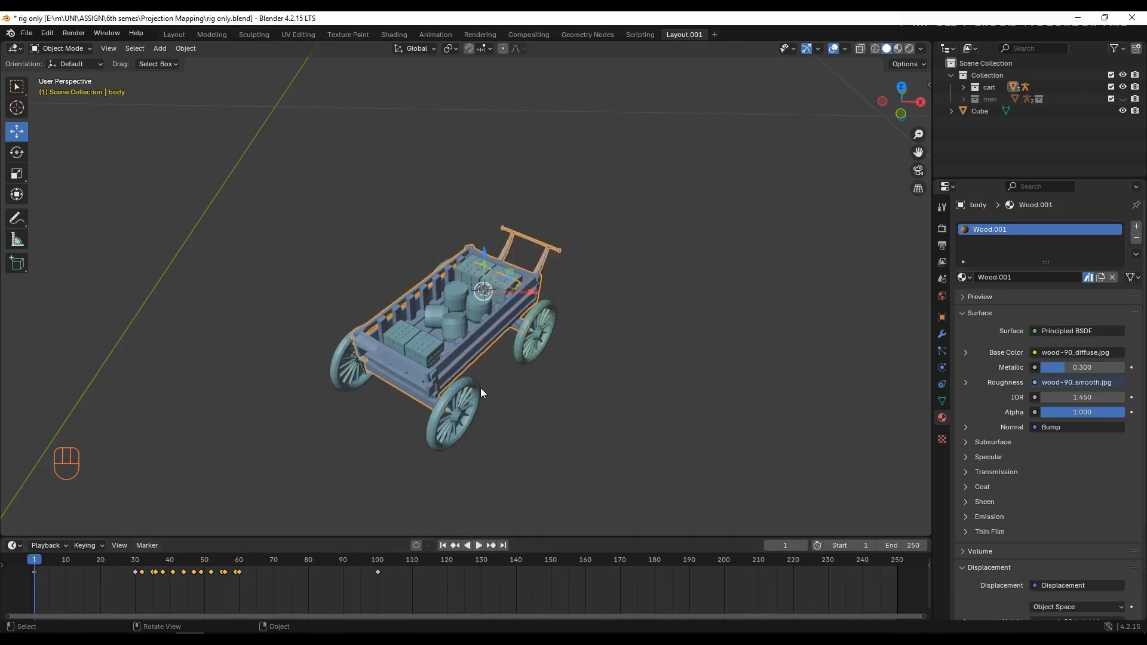
left_click(466, 319, "shift")
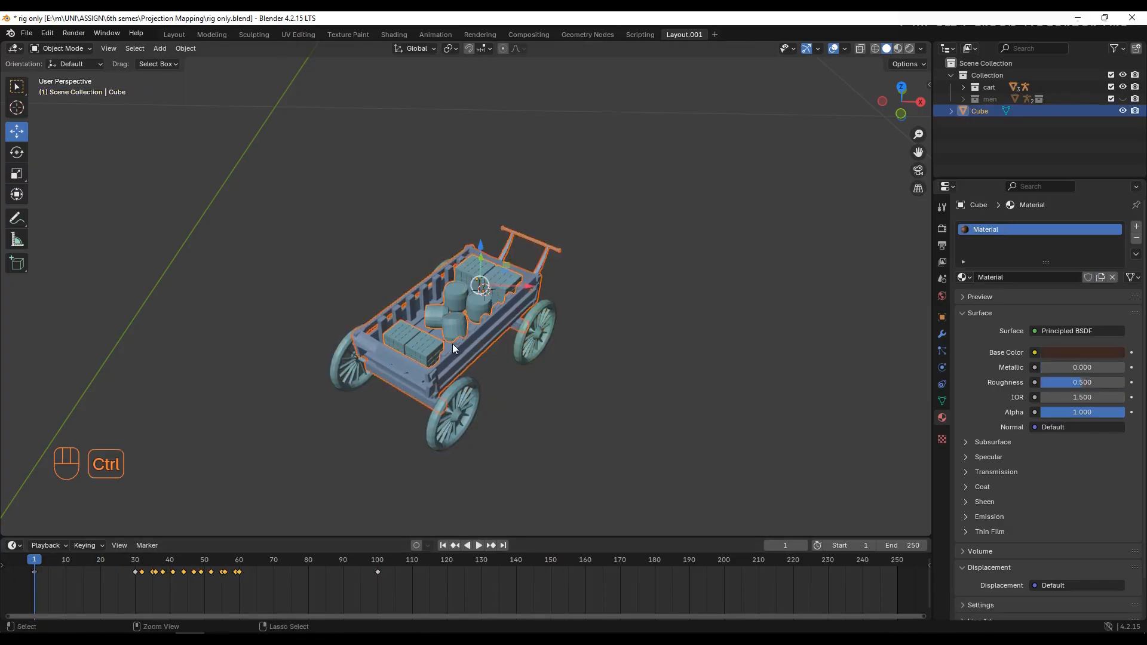
key("ctrl+p")
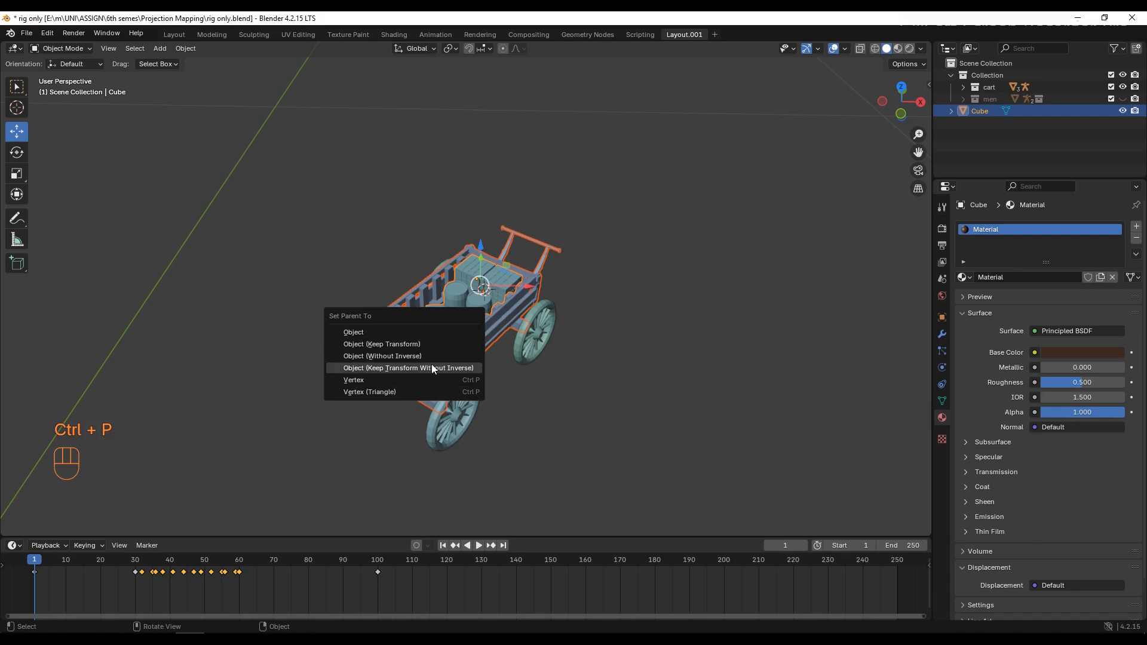
left_click(436, 345)
Deselect everything and play the animation to check whether the load moves with the cart
left_click(310, 365)
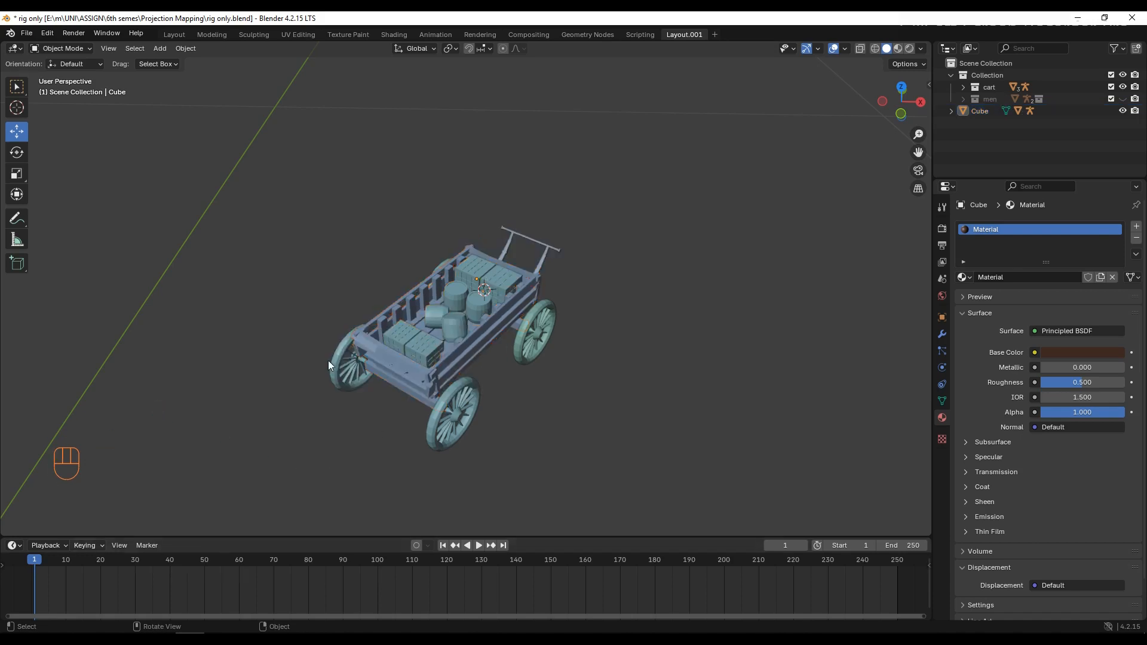
scroll(334, 365, "down", 3)
scroll(421, 361, "up", 3)
key("space")
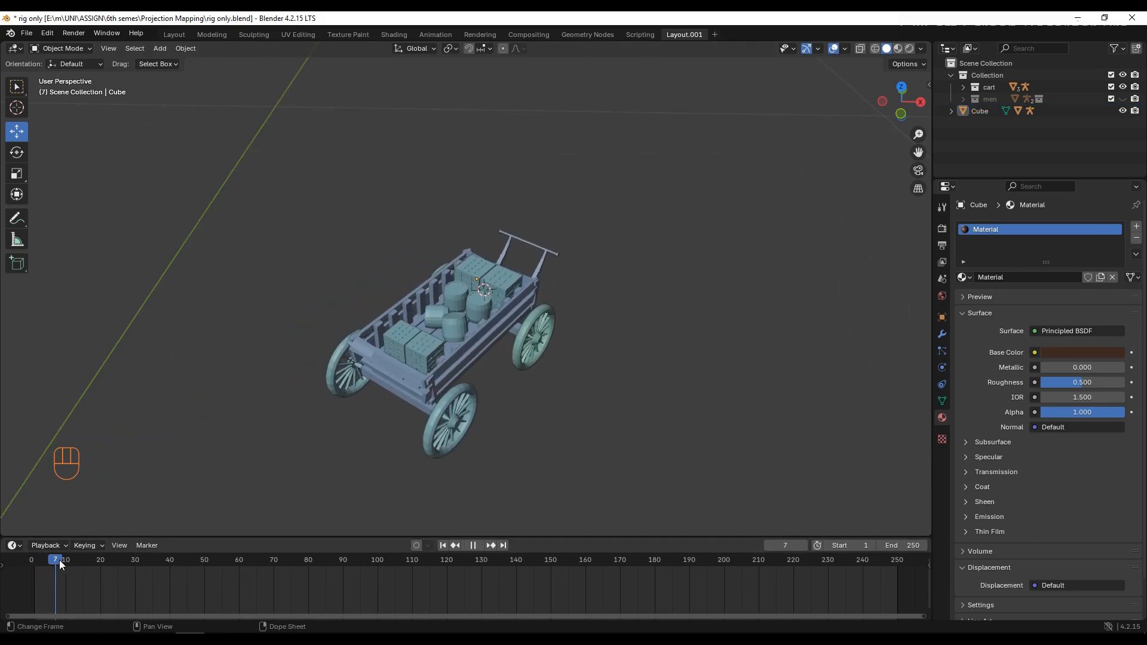
Revert the recent selection changes, try to parent the crates-and-barrels object to the cart body, and play the animation
left_click(460, 359)
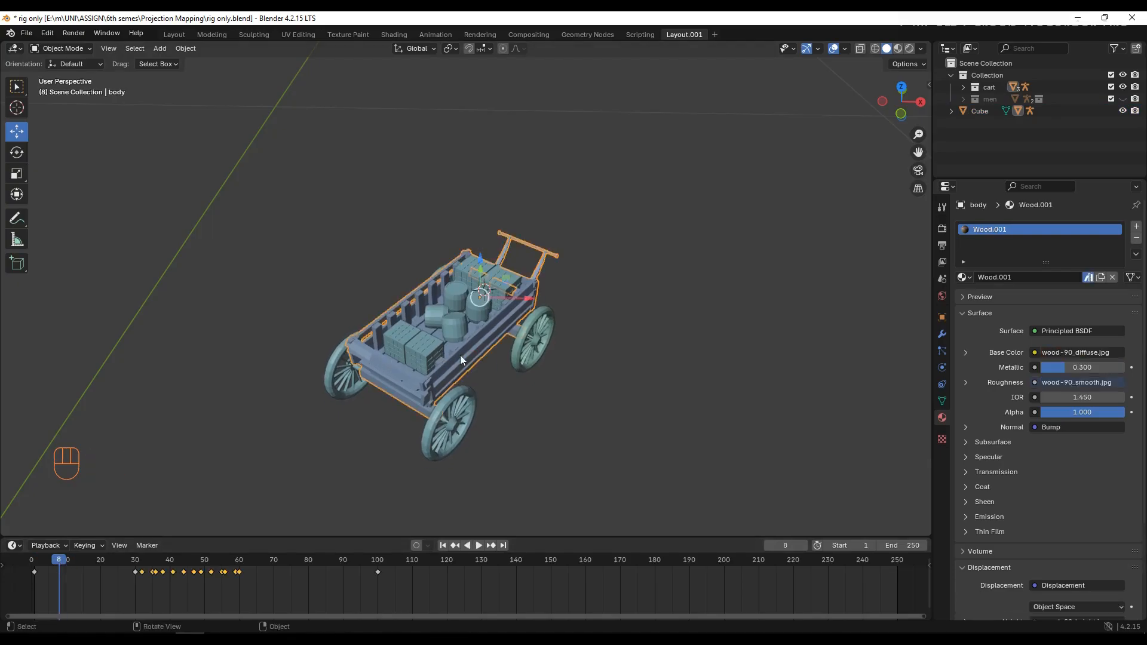
left_click(416, 331)
key("ctrl+z")
key("ctrl+z")
key("ctrl+z")
key("ctrl+z")
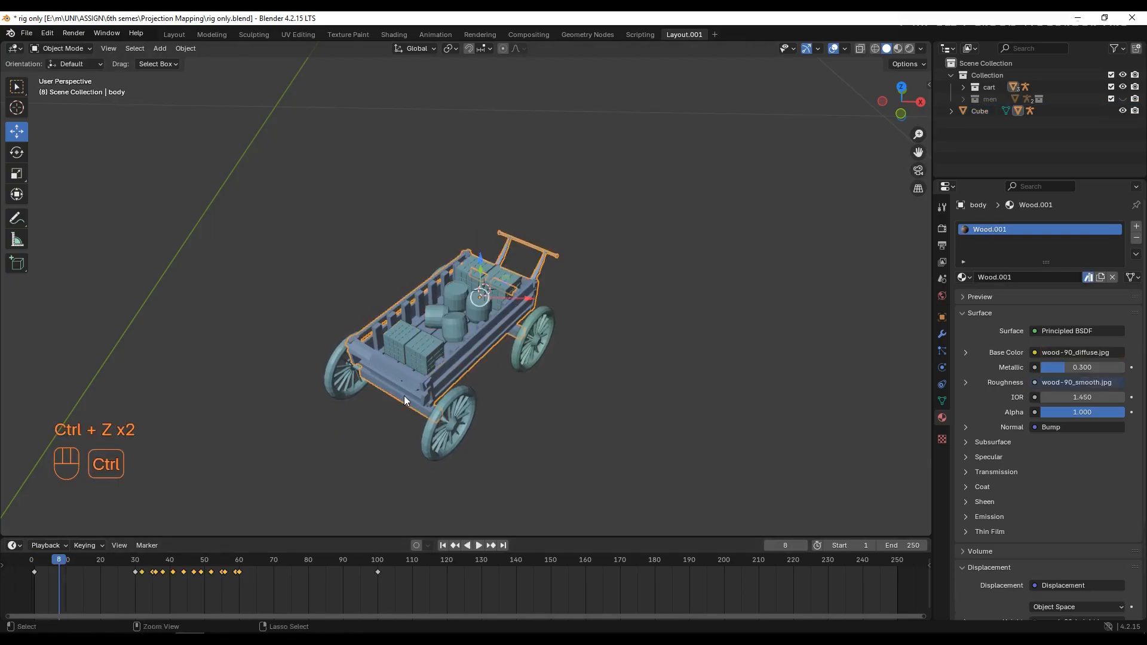
left_click(455, 359)
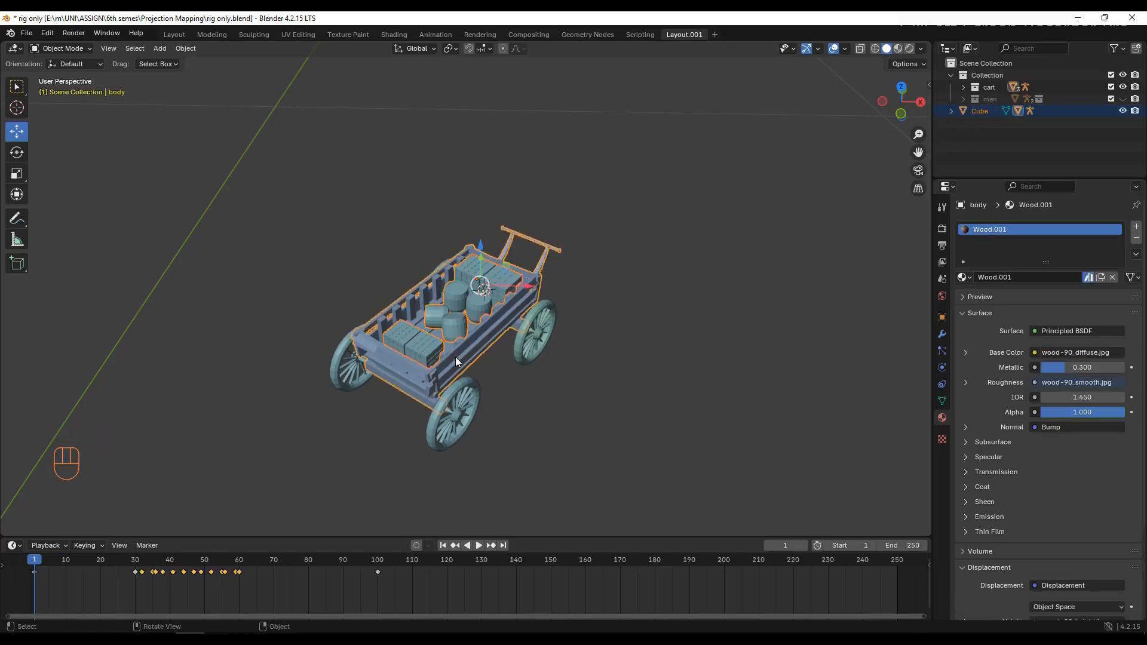
key("ctrl+p")
left_click(457, 358)
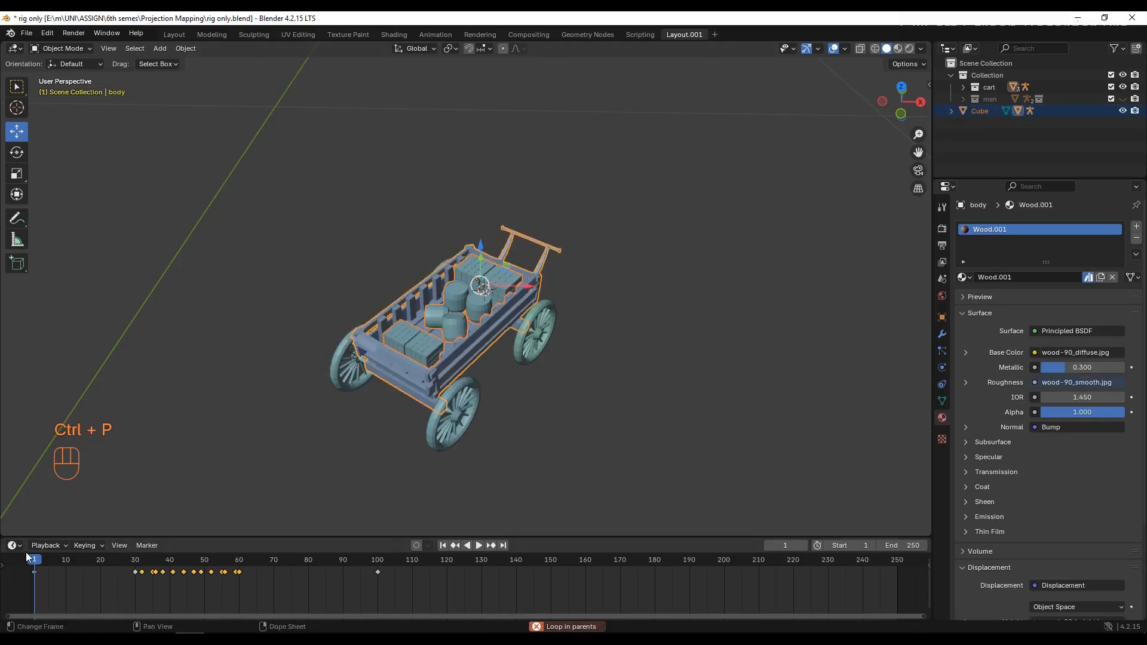
key("space")
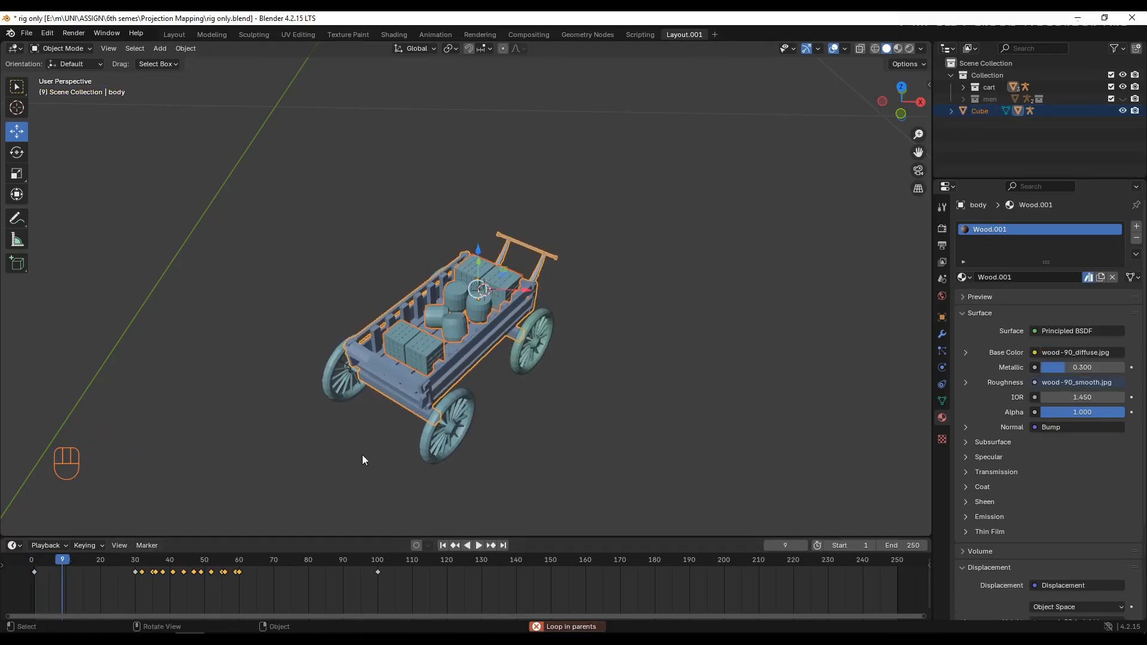
Undo back past the reversed parenting that made the crates-and-barrels object the cart body's parent
key("ctrl+z")
key("ctrl+z")
key("ctrl+z")
key("ctrl+z")
key("ctrl+z")
key("ctrl+z")
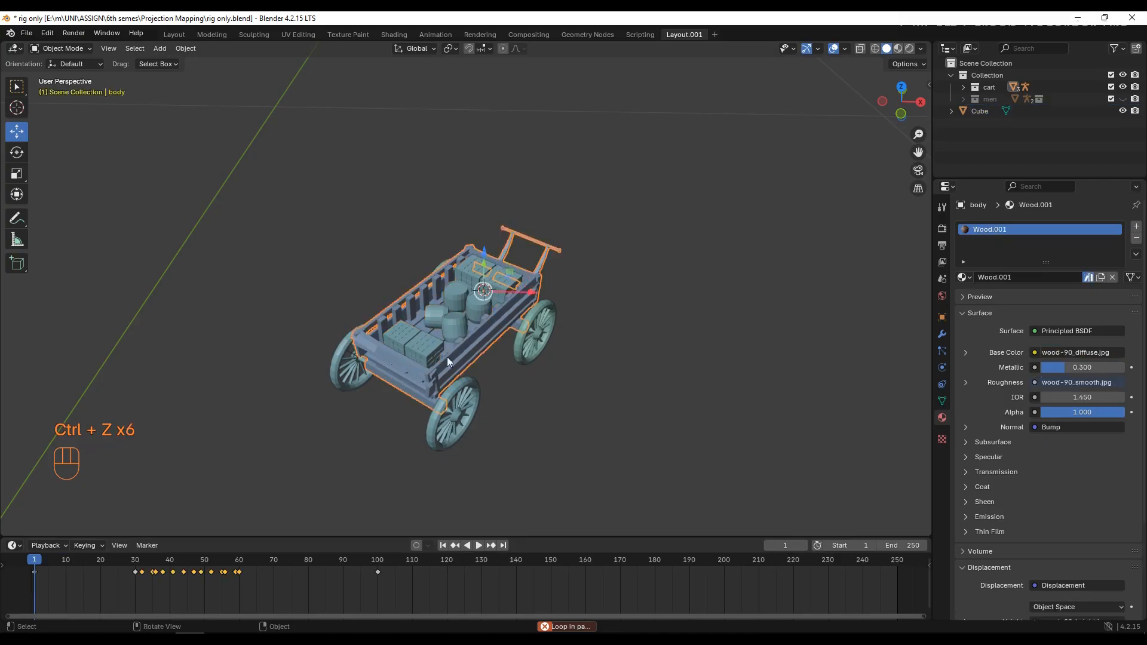
Parent the crates-and-barrels object to the cart body with Object (Keep Transform), making the cart body the parent
left_click(494, 372)
left_click(436, 324)
left_click(462, 356, "shift")
key("ctrl+p")
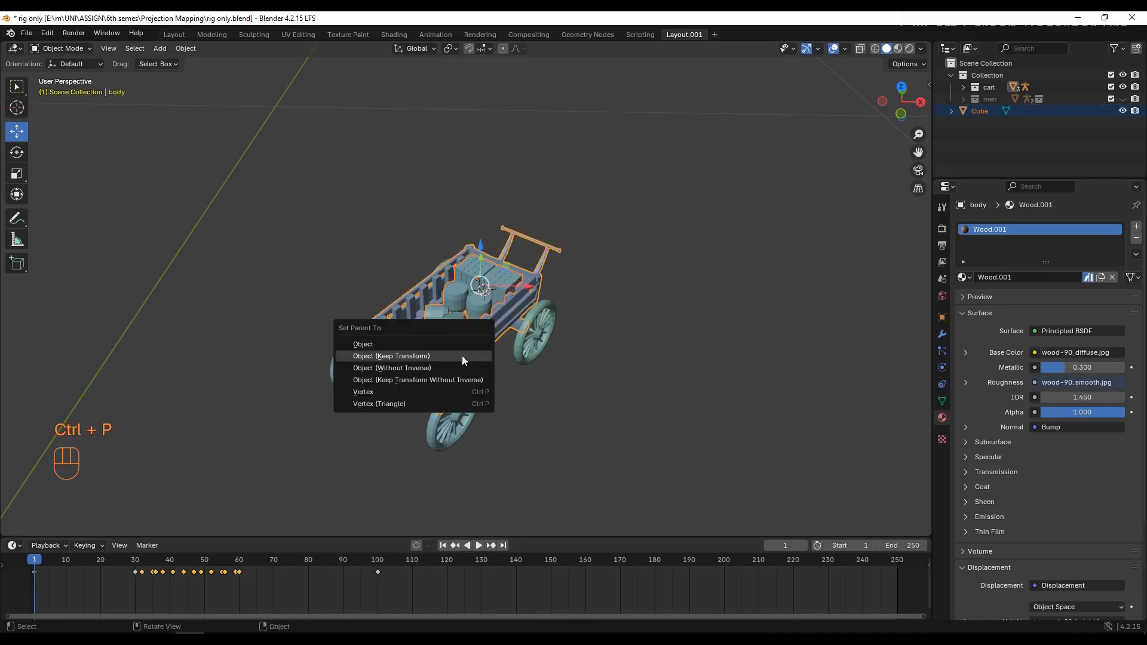
left_click(461, 356)
Play the animation to check the load's movement, deselect everything, and stop at frame 26
key("space")
key("space")
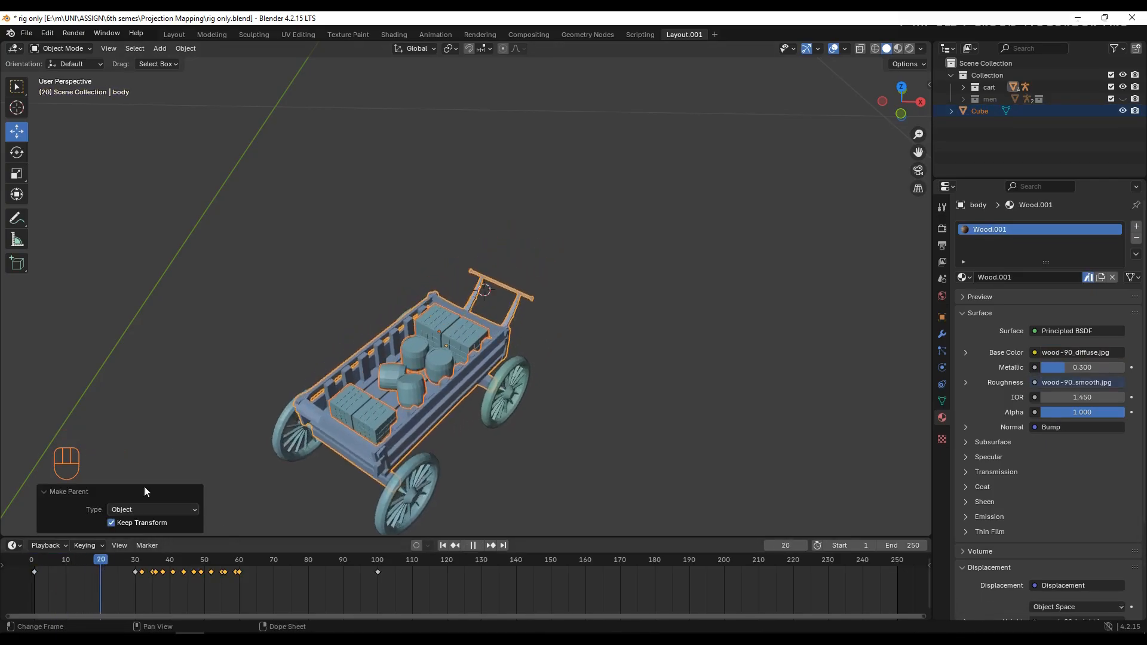
left_click(245, 438)
scroll(415, 374, "down", 1)
scroll(414, 374, "up", 2)
key("space")
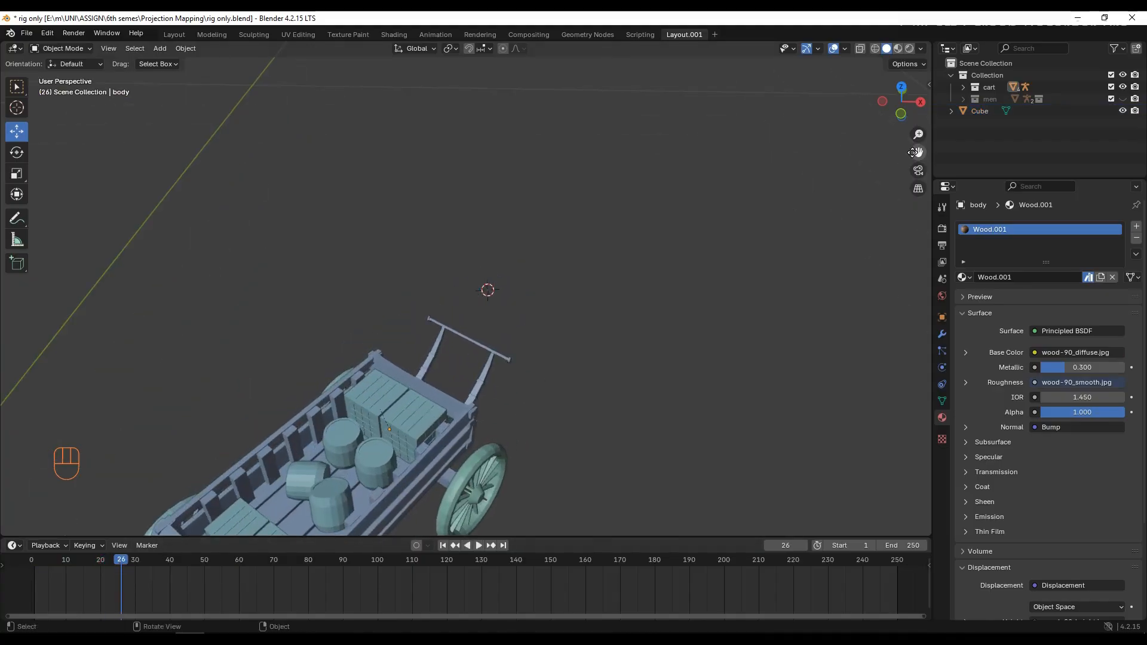
Go to frame 34, play on to frame 114, and examine from above how the load sits in the moving cart
left_click_drag(914, 152, 912, 154)
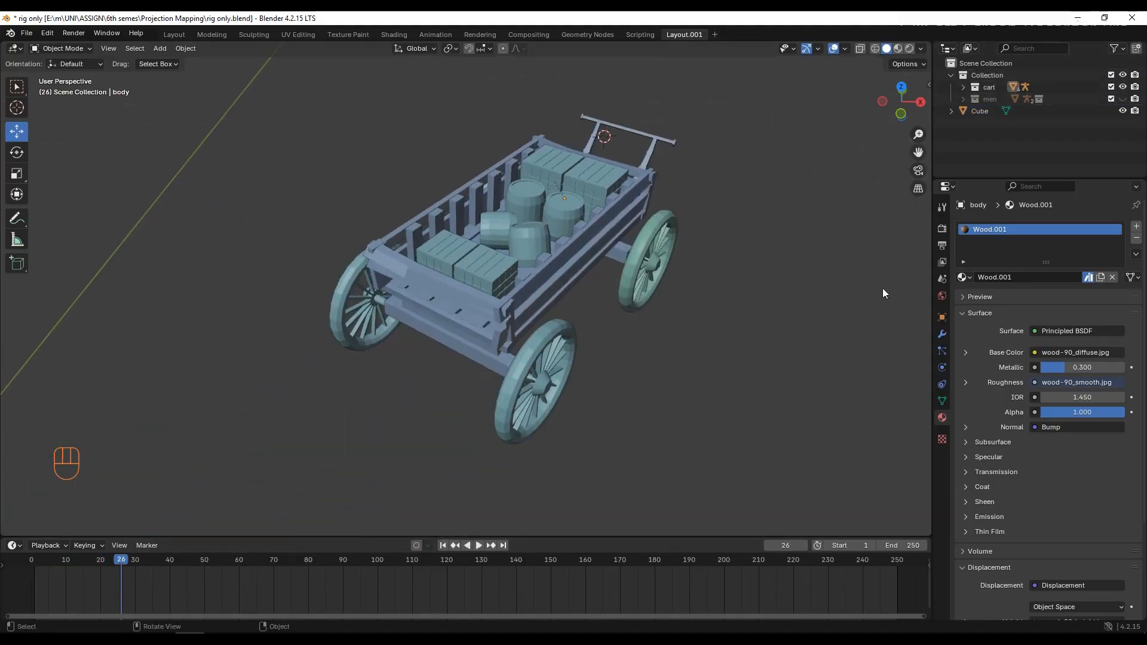
left_click(149, 577)
scroll(339, 329, "down", 10)
scroll(375, 358, "up", 9)
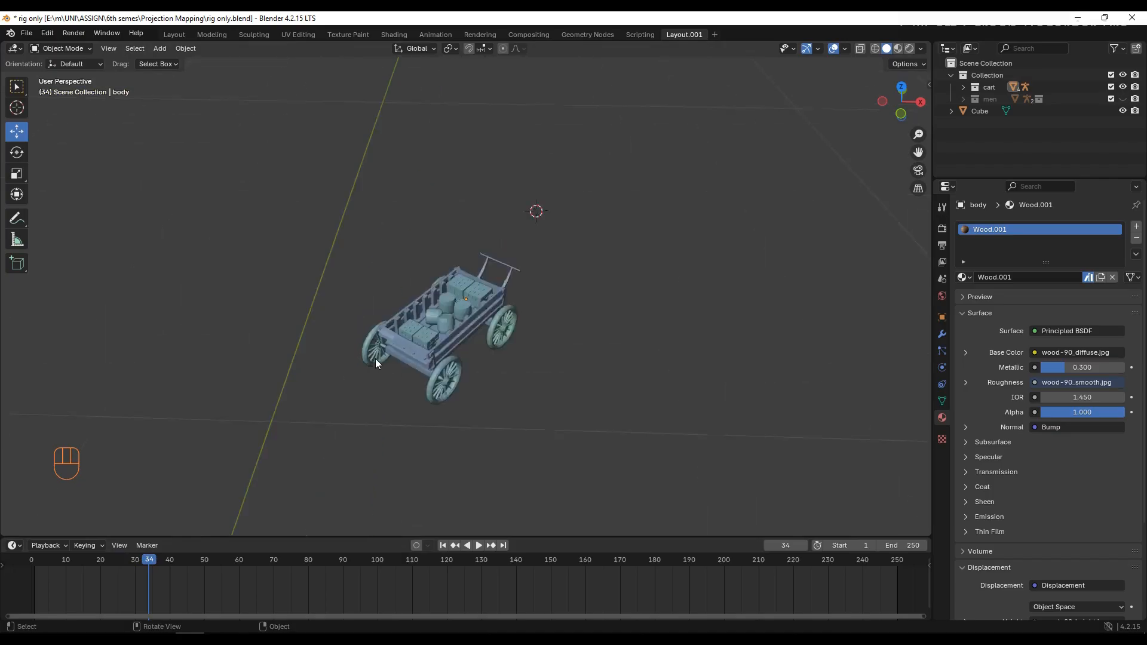
scroll(377, 378, "down", 5)
key("space")
scroll(378, 386, "down", 2)
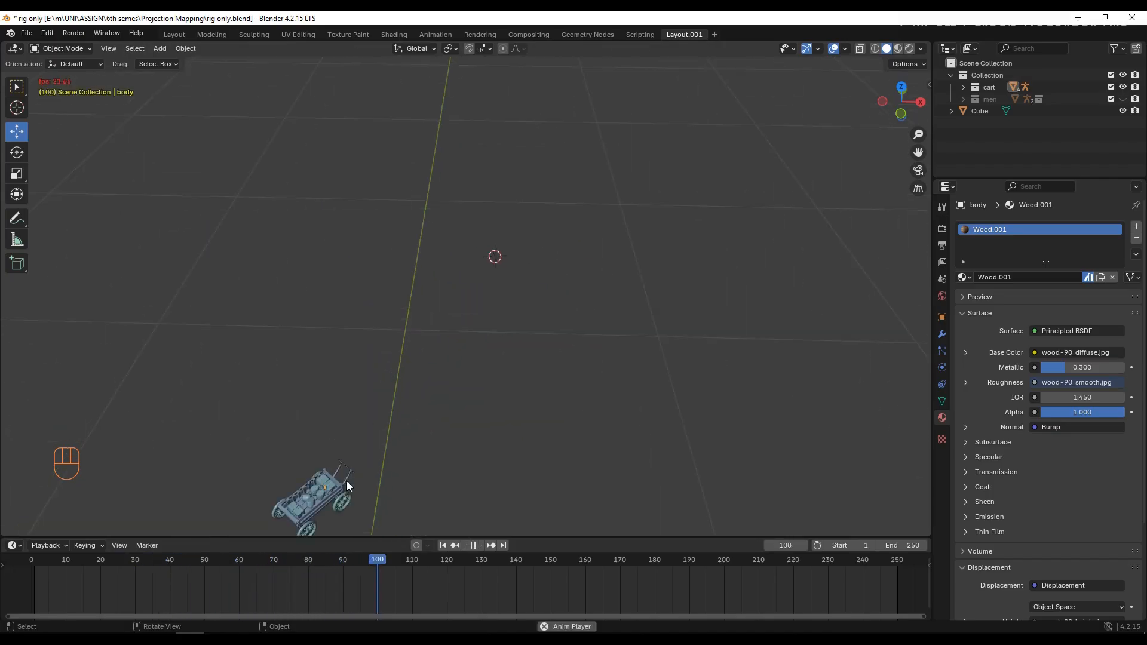
left_click_drag(918, 152, 1027, 12)
scroll(485, 191, "up", 6)
middle_click_drag(485, 191, 476, 256)
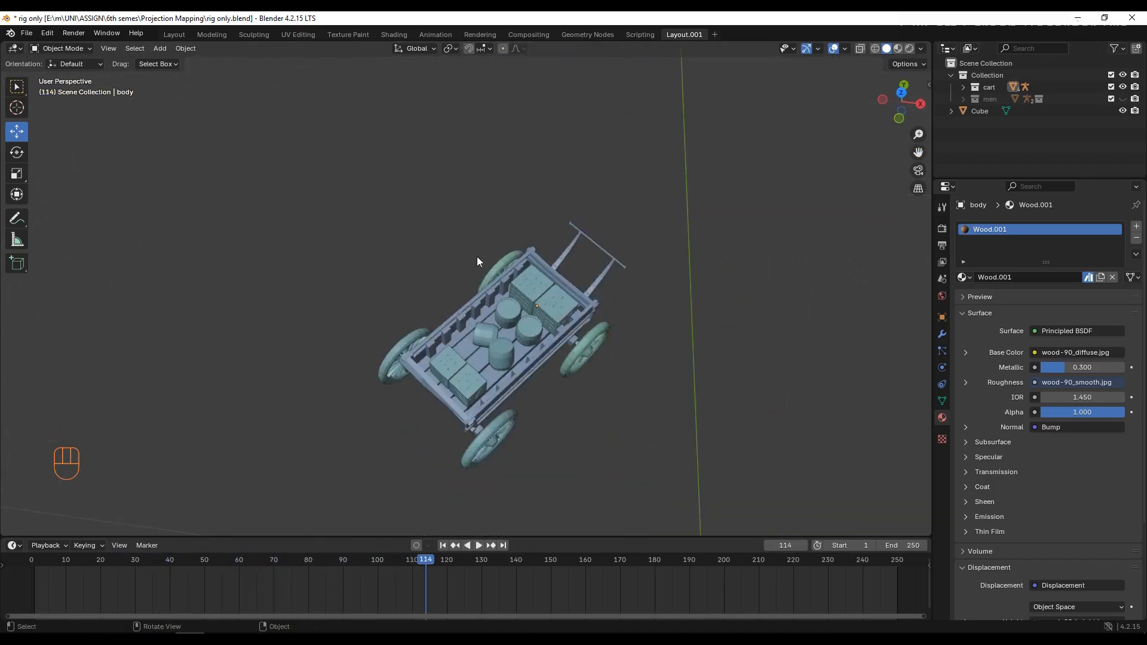
middle_click_drag(482, 385, 485, 354)
Return the animation to its start, frame the cart body in the view, and briefly run playback
left_click_drag(426, 568, 33, 579)
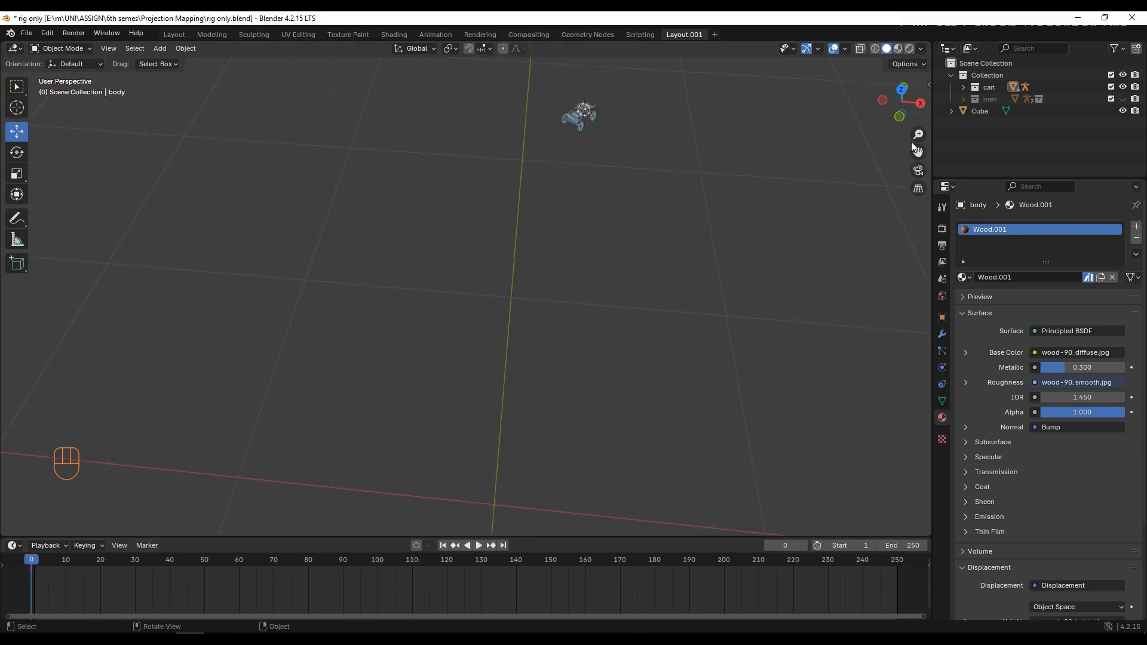
key("KP_Decimal")
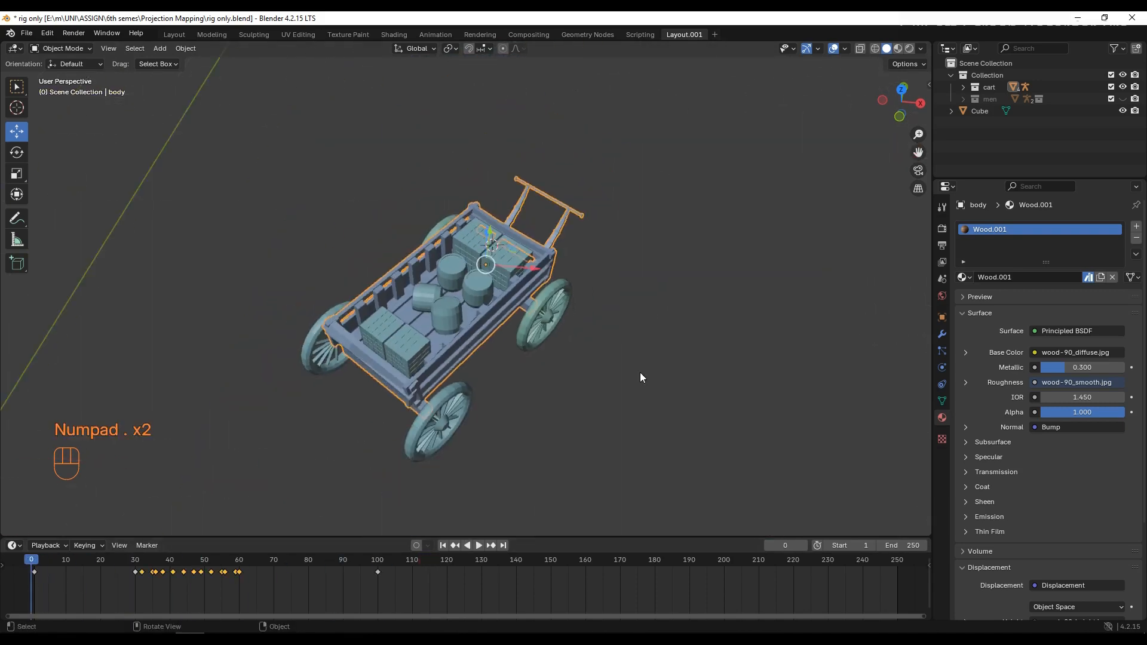
key("space")
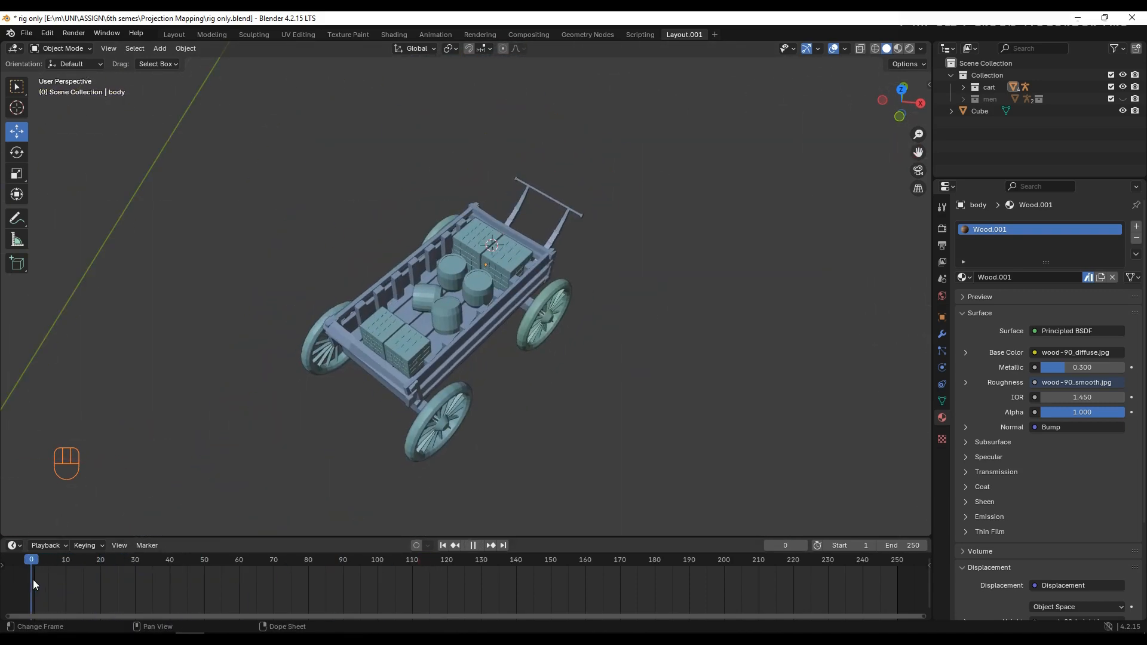
key("Escape")
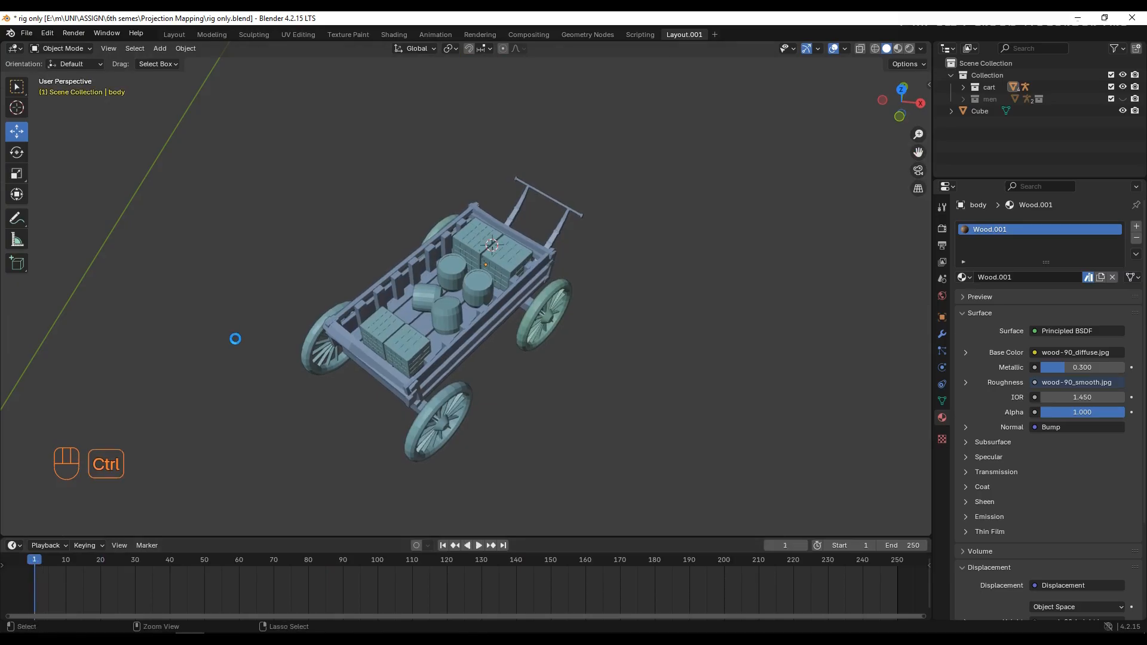